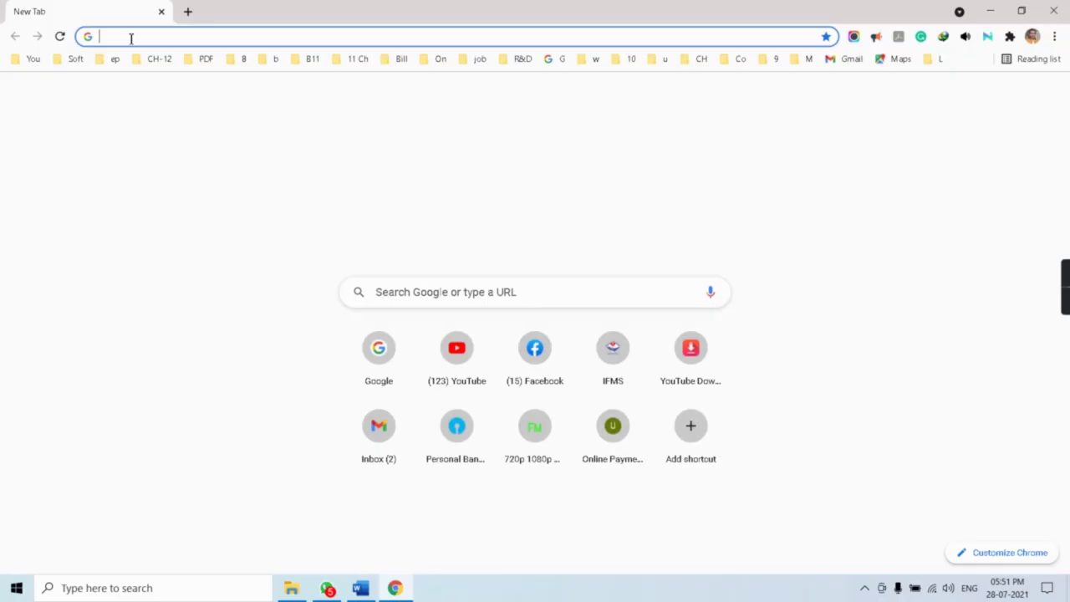
# Step: Load the Google homepage and open Google Drive from it
pyautogui.write('www')
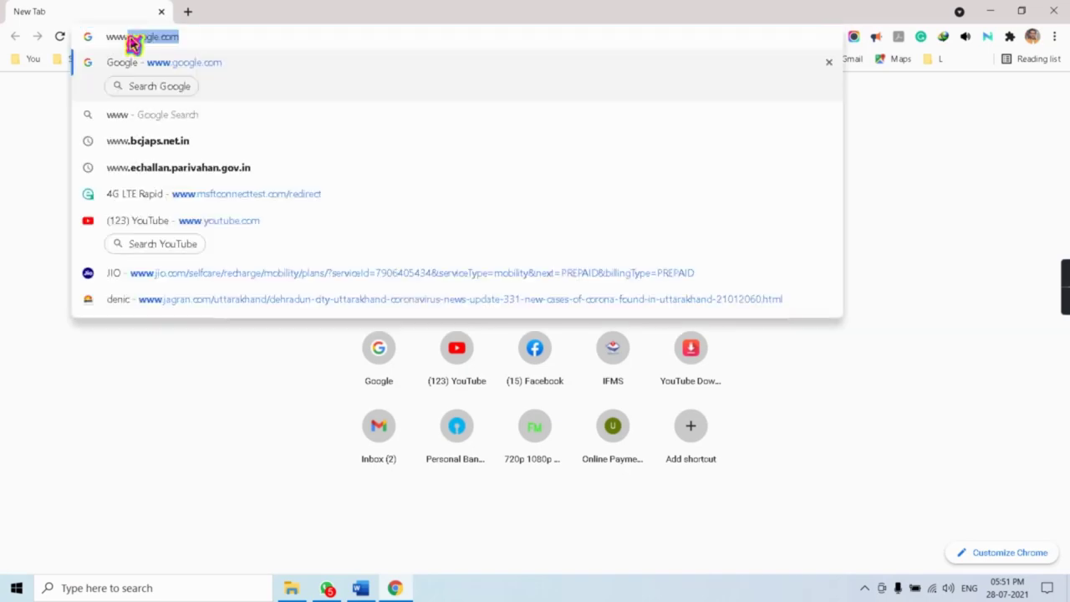
pyautogui.click(216, 36)
pyautogui.press('Return')
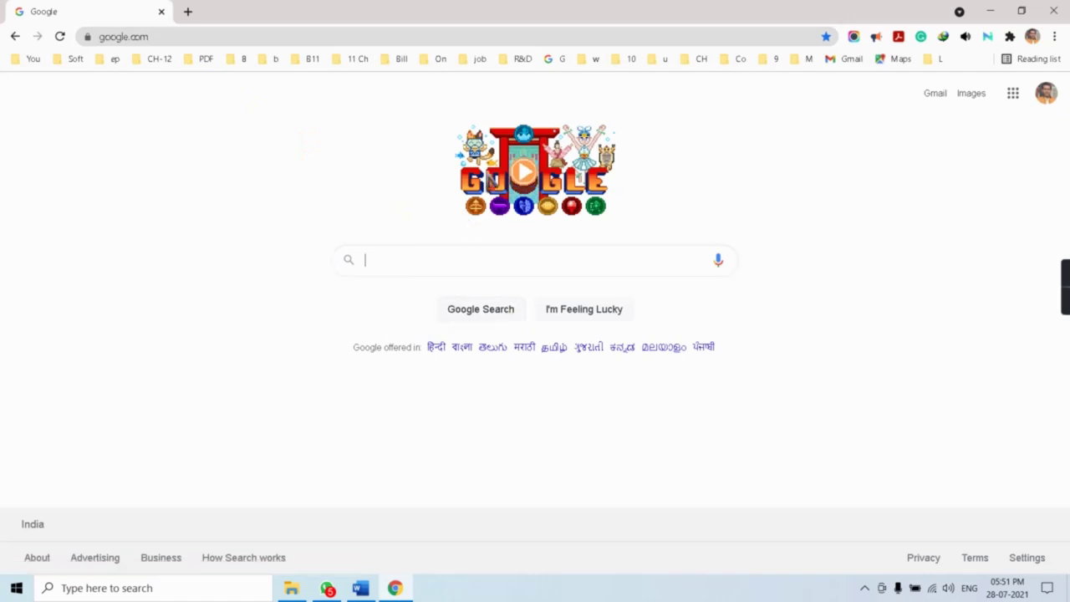
pyautogui.click(1013, 99)
pyautogui.click(884, 297)
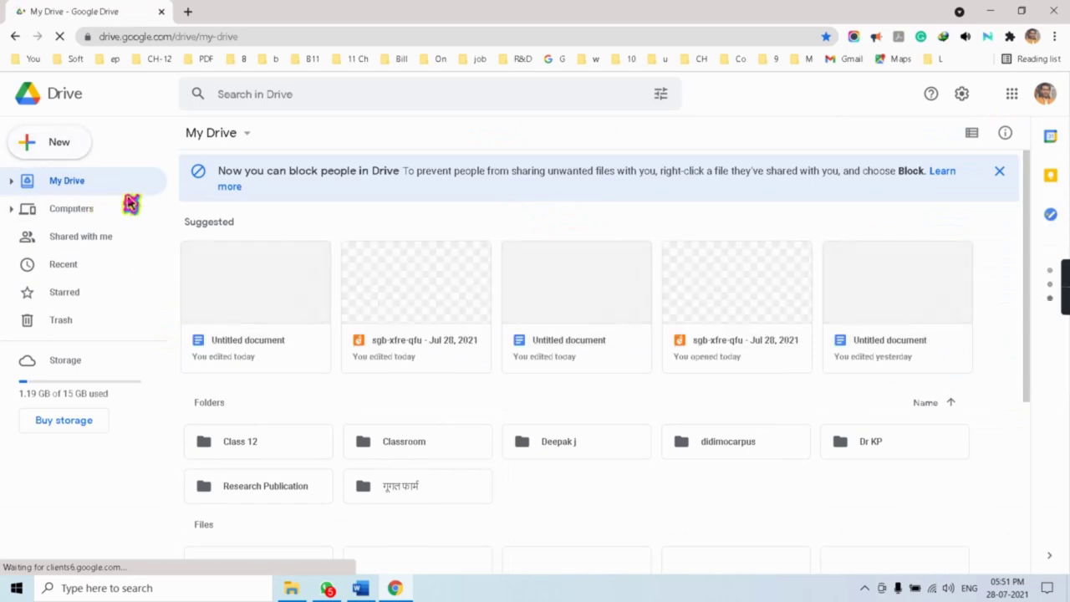
pyautogui.click(238, 139)
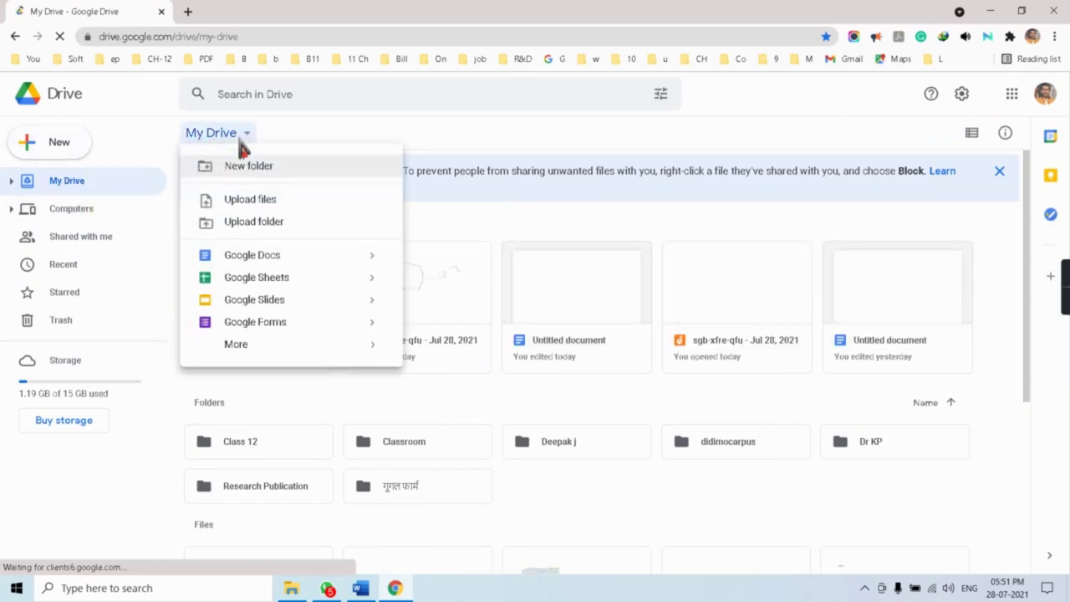
pyautogui.click(270, 328)
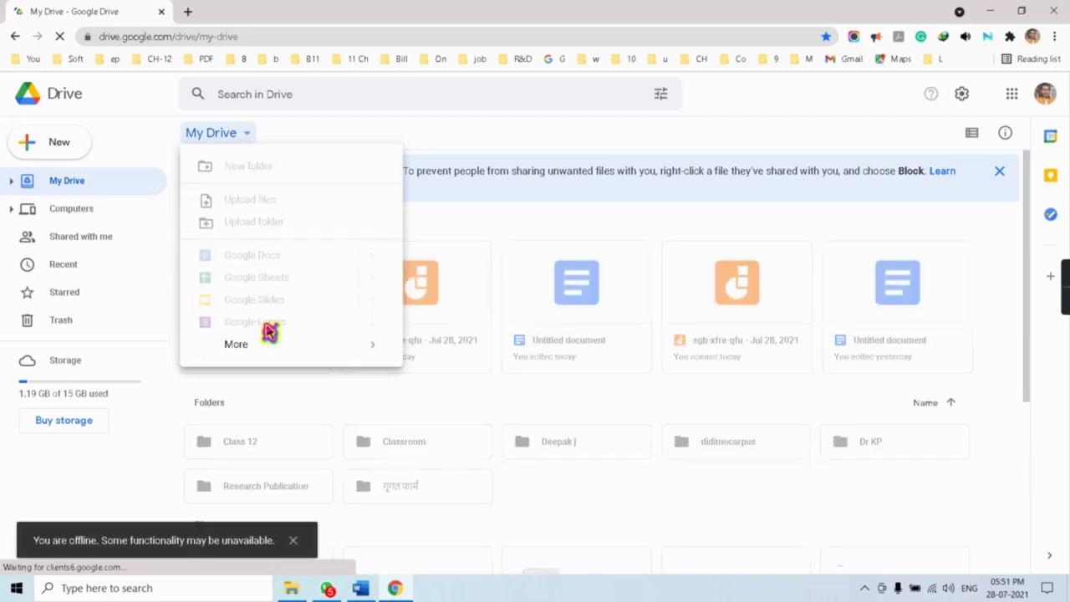
pyautogui.moveTo(249, 355)
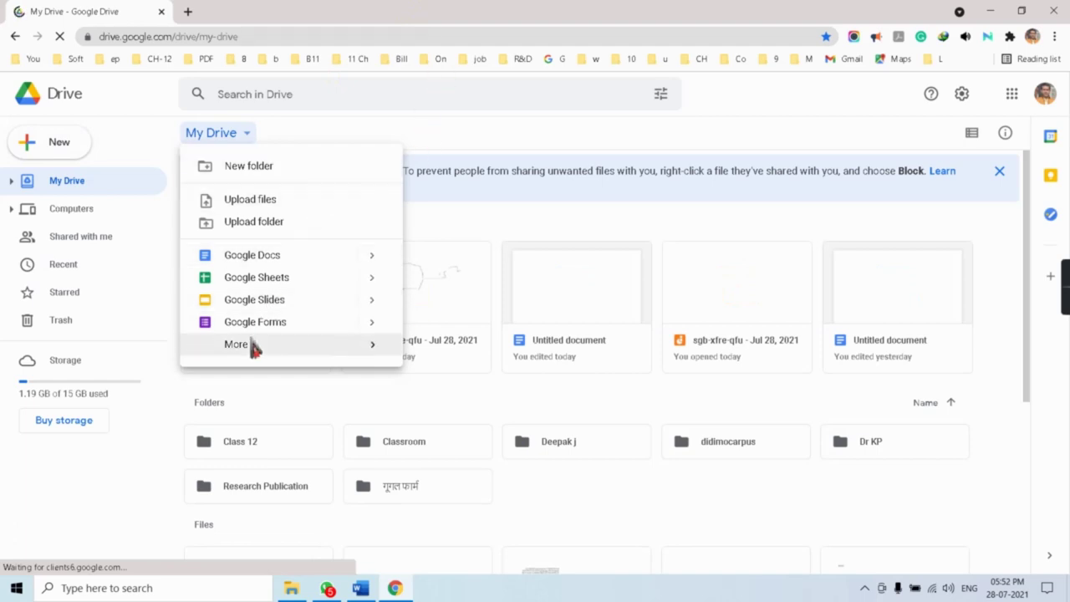
# Step: Create a new blank Google Form in My Drive
pyautogui.click(65, 144)
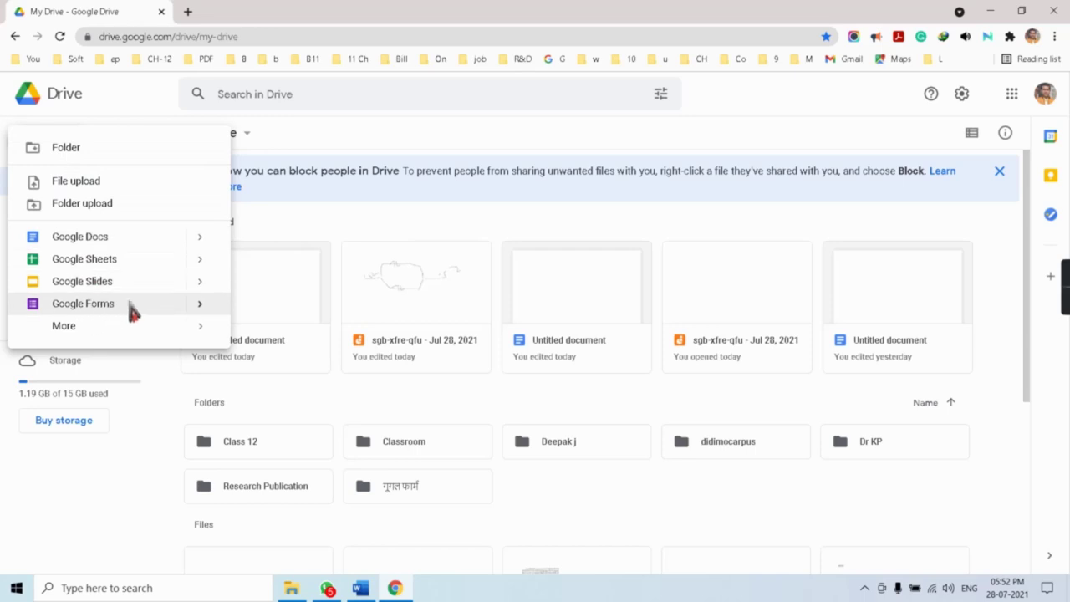
pyautogui.moveTo(192, 310)
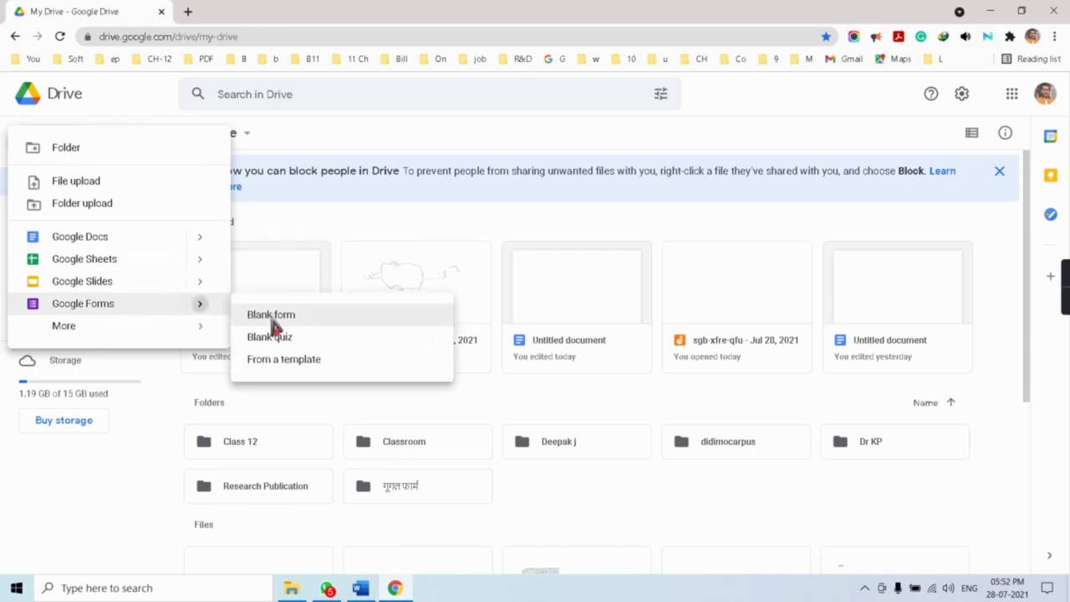
pyautogui.click(273, 318)
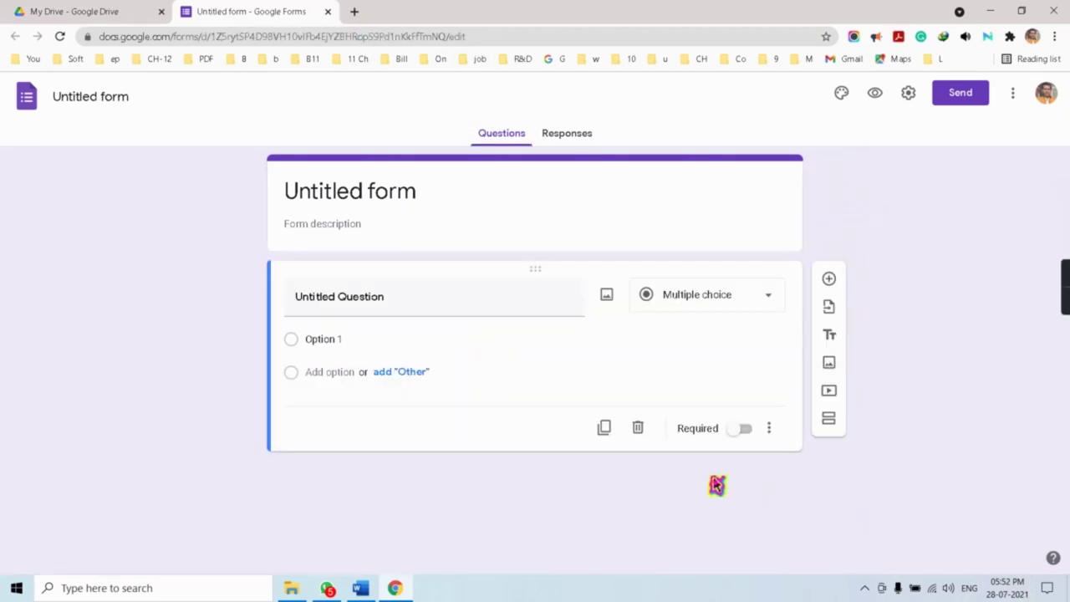
# Step: Title the form "Chemistry" and enter "Chapter I" as its description
pyautogui.click(303, 194)
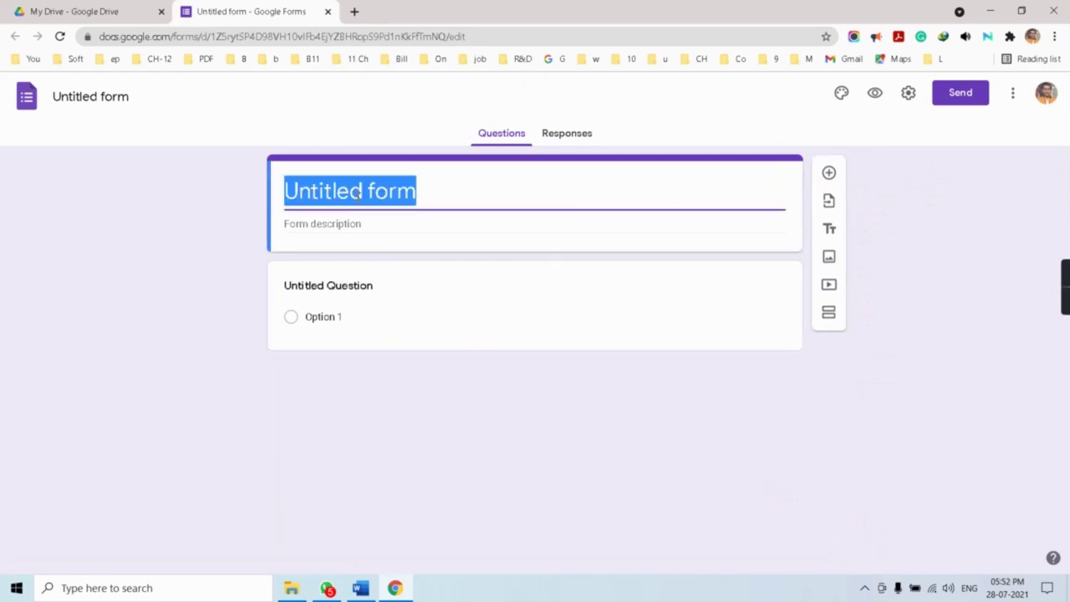
pyautogui.write('Ch')
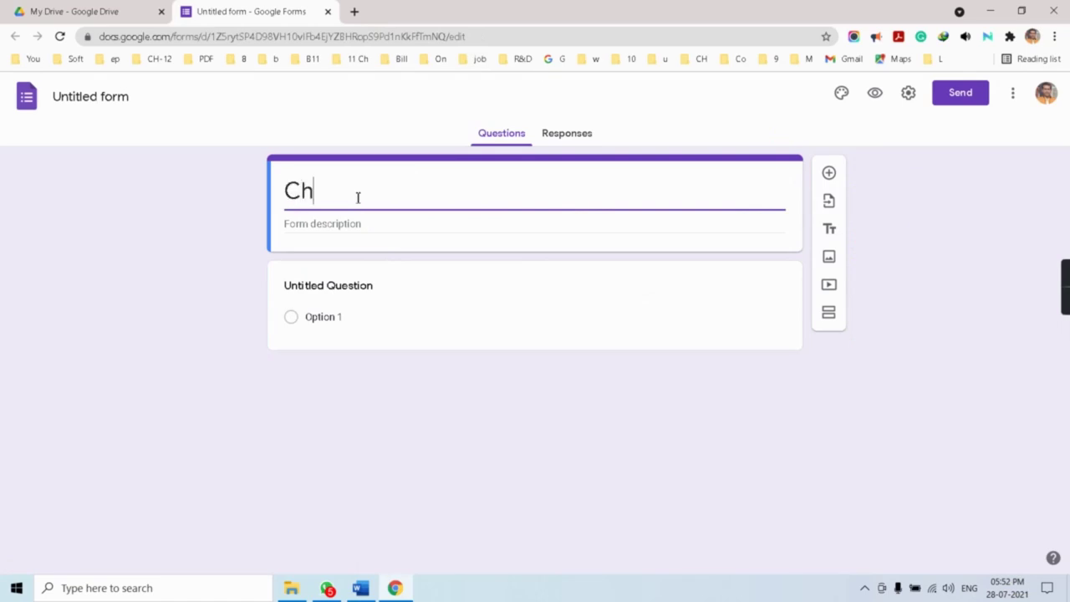
pyautogui.write('emistry')
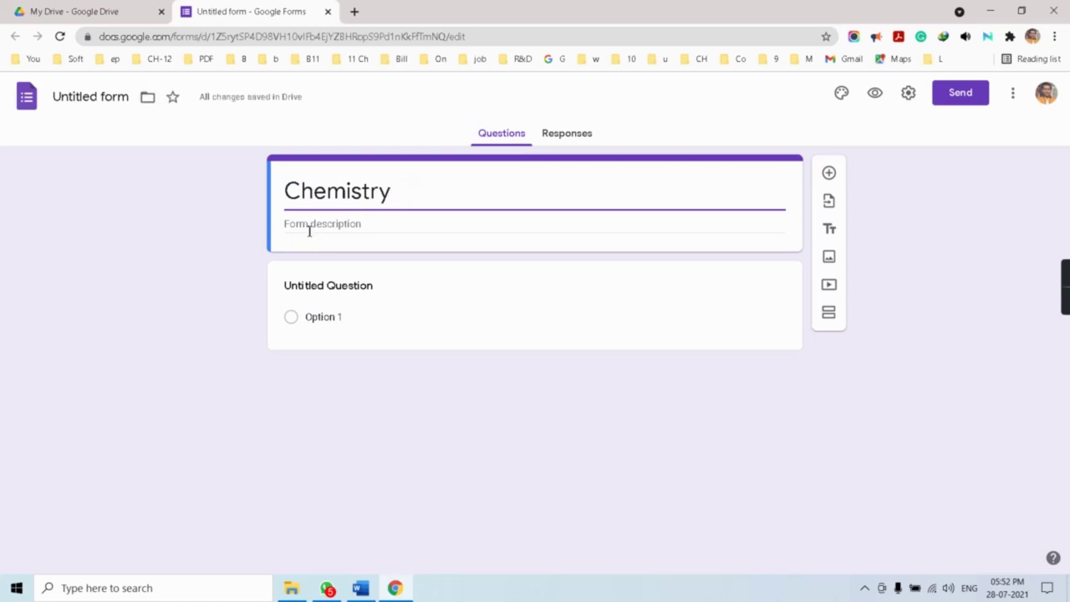
pyautogui.click(311, 224)
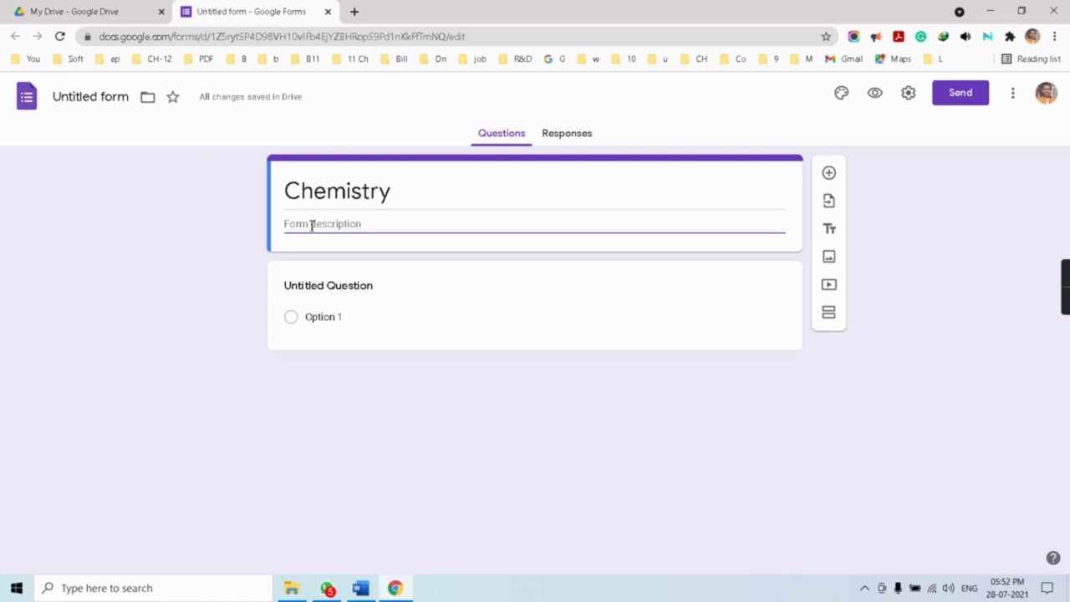
pyautogui.write('Chapter')
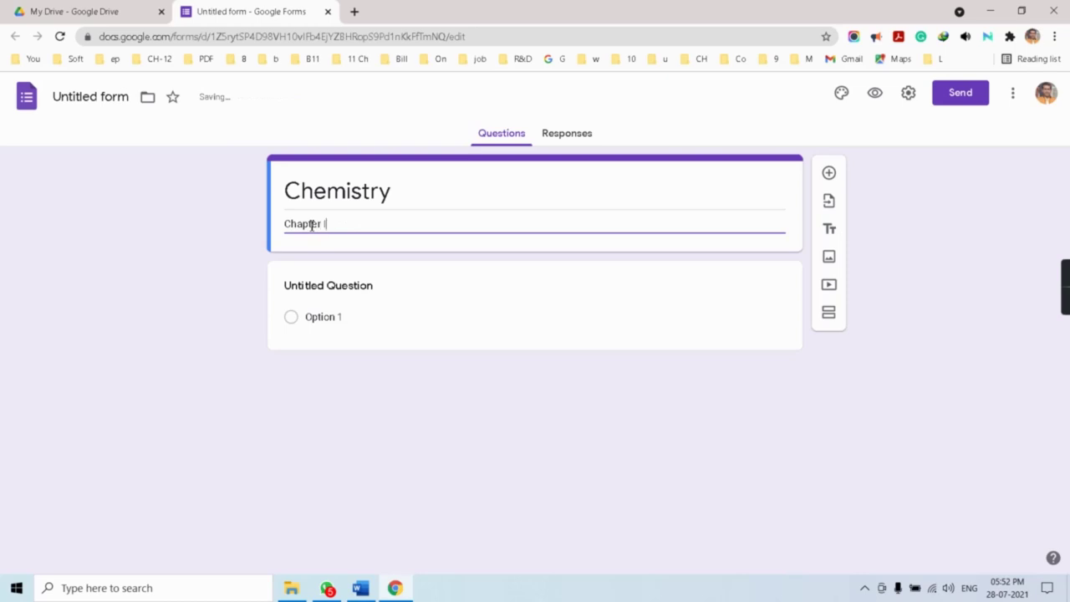
pyautogui.click(428, 301)
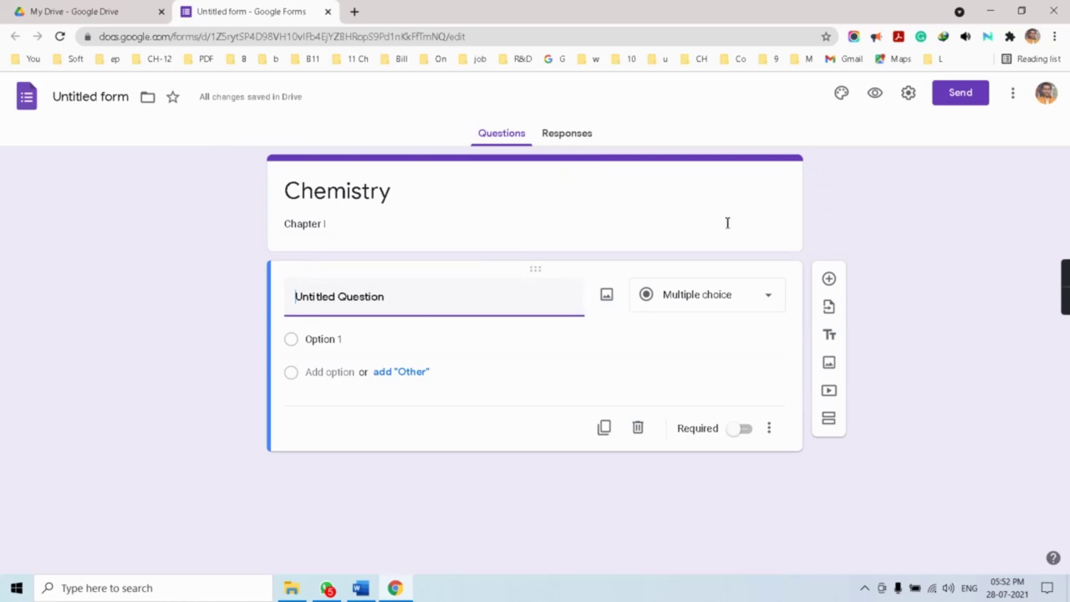
# Step: Change the form's theme colour to blue
pyautogui.click(842, 94)
pyautogui.click(959, 316)
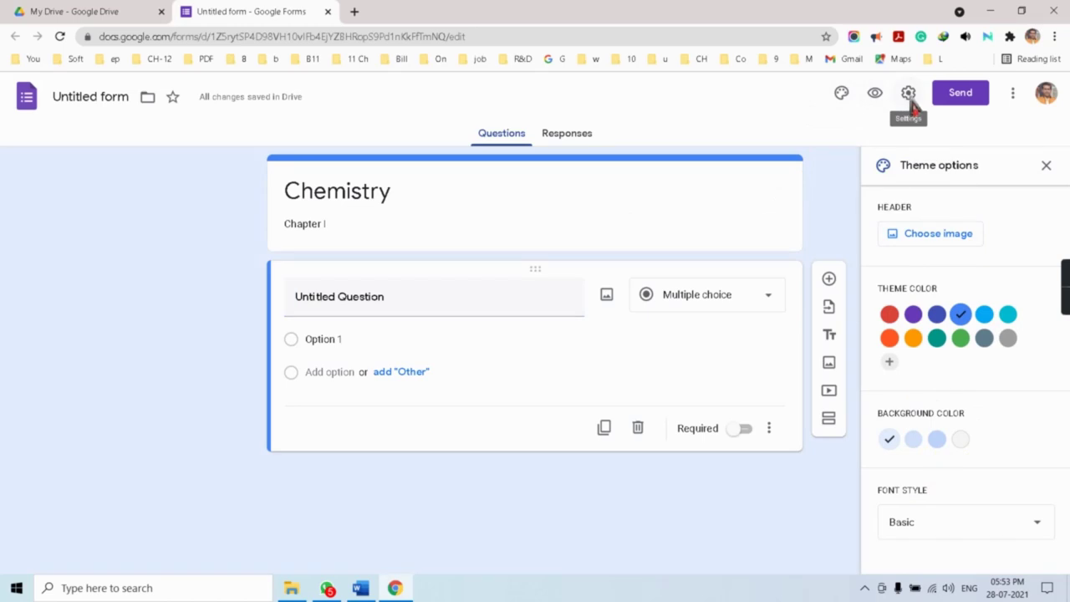
# Step: In the form settings, limit respondents to 1 response and enable the progress bar
pyautogui.click(909, 96)
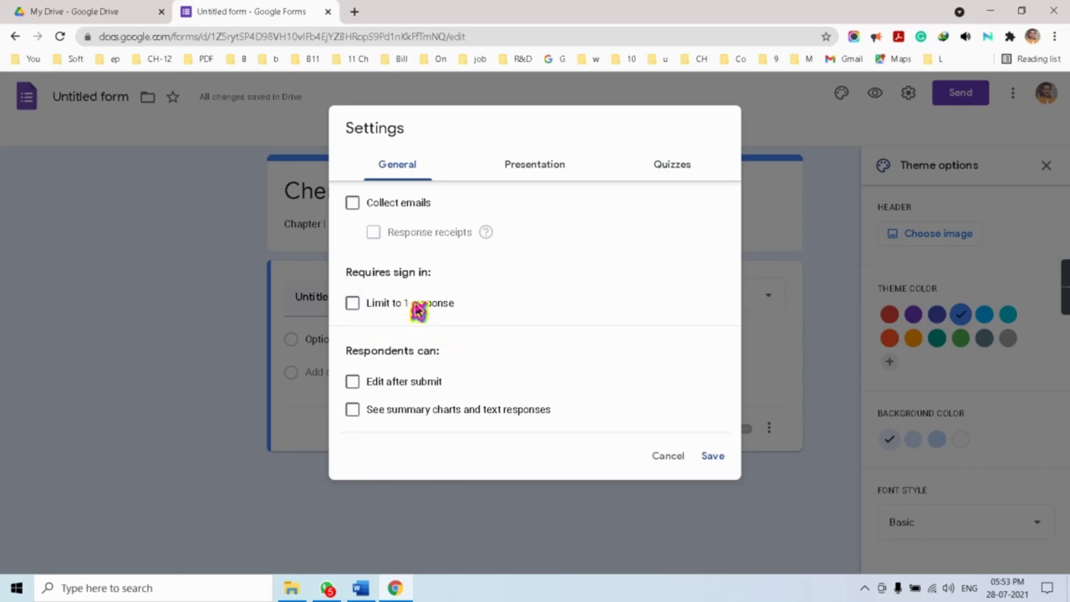
pyautogui.click(352, 303)
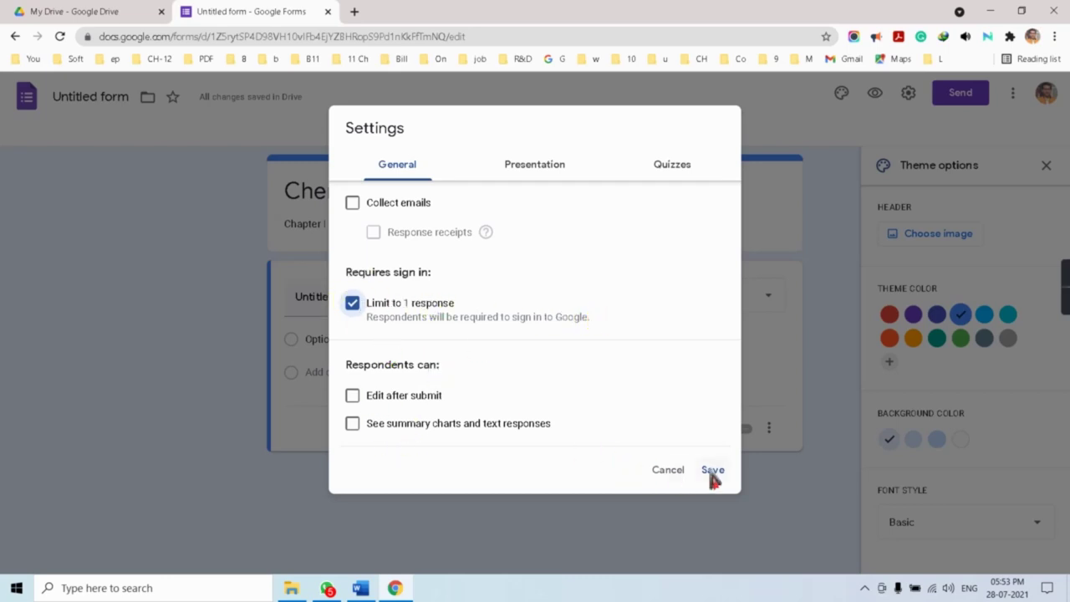
pyautogui.click(528, 171)
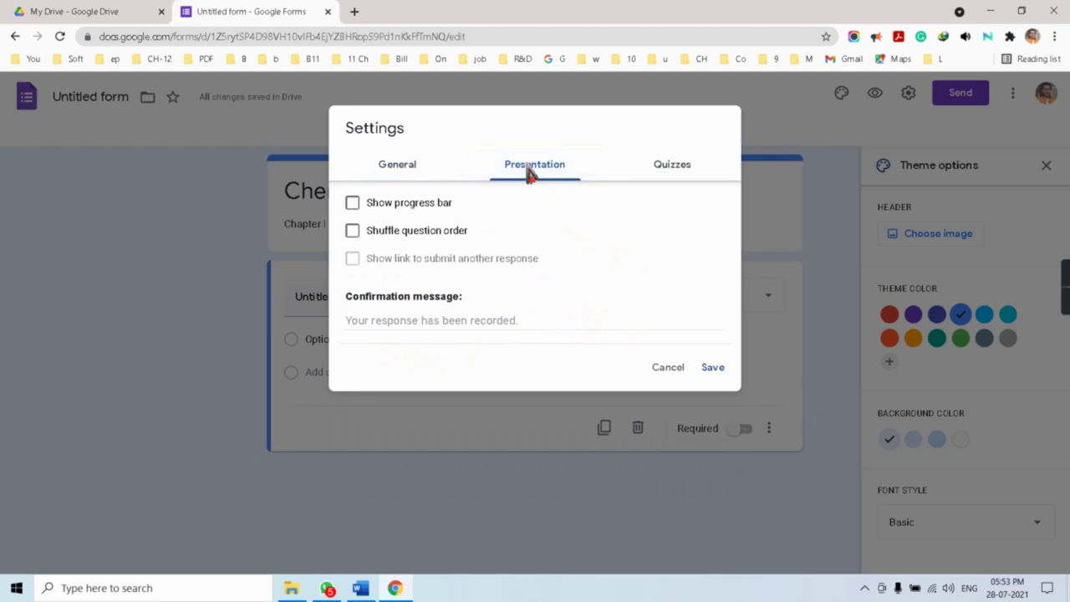
pyautogui.click(352, 203)
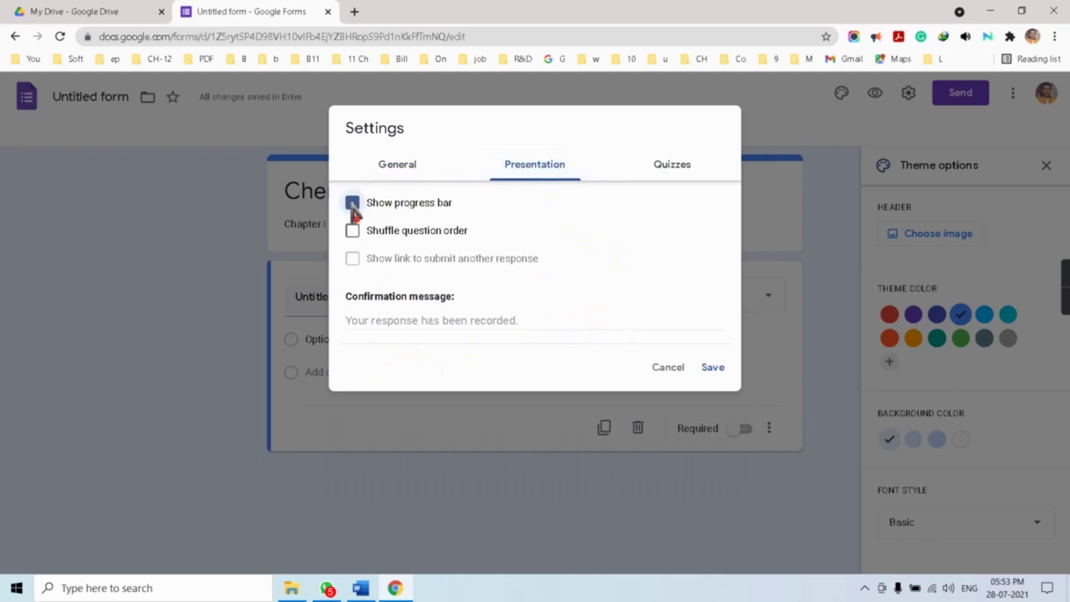
# Step: Make the form a quiz and save the form settings
pyautogui.click(674, 173)
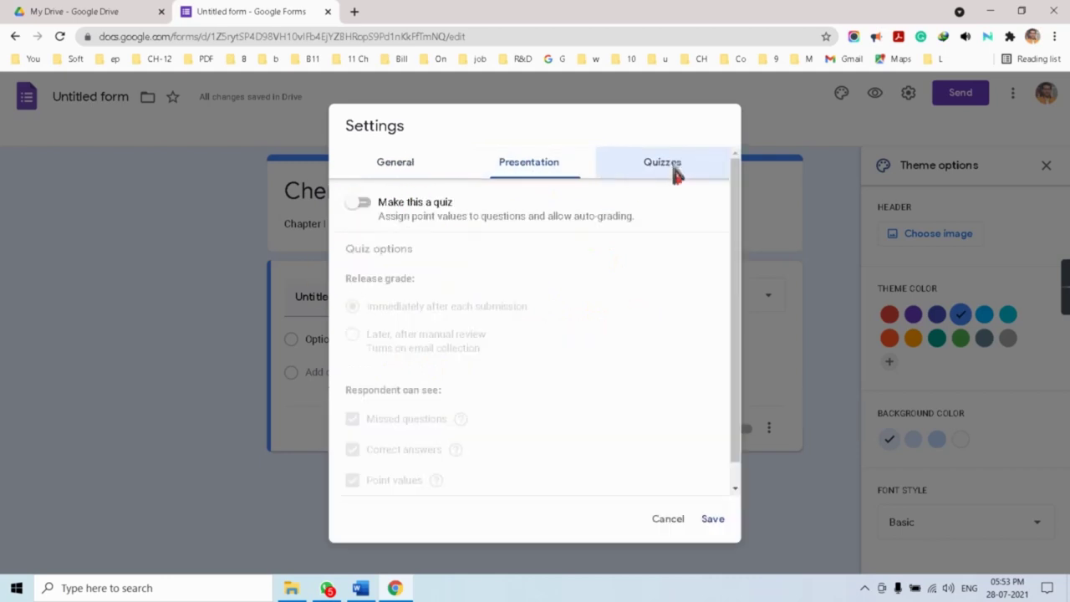
pyautogui.click(362, 207)
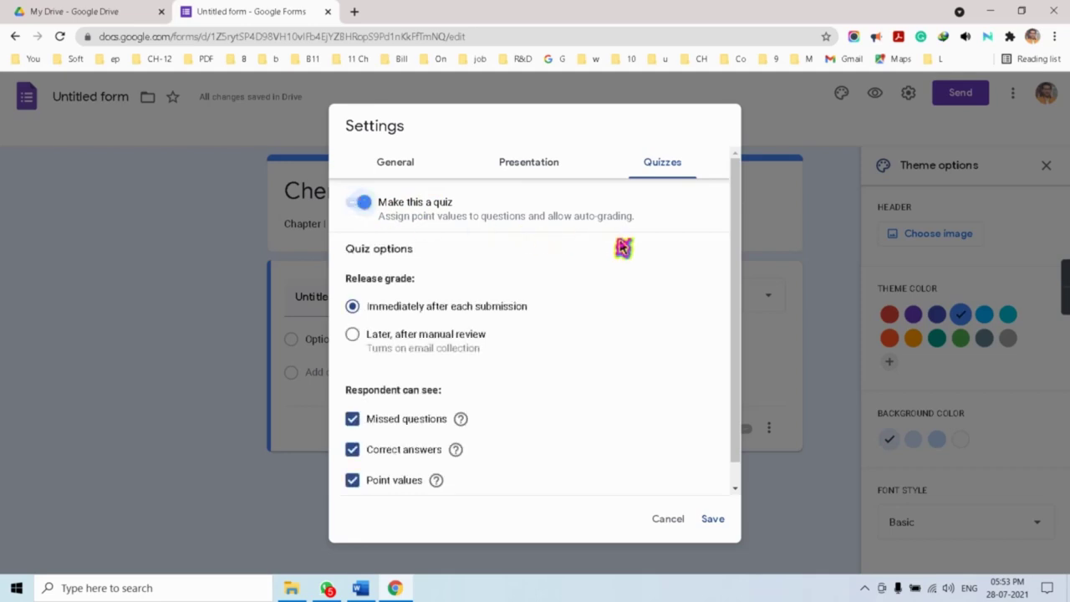
pyautogui.click(714, 520)
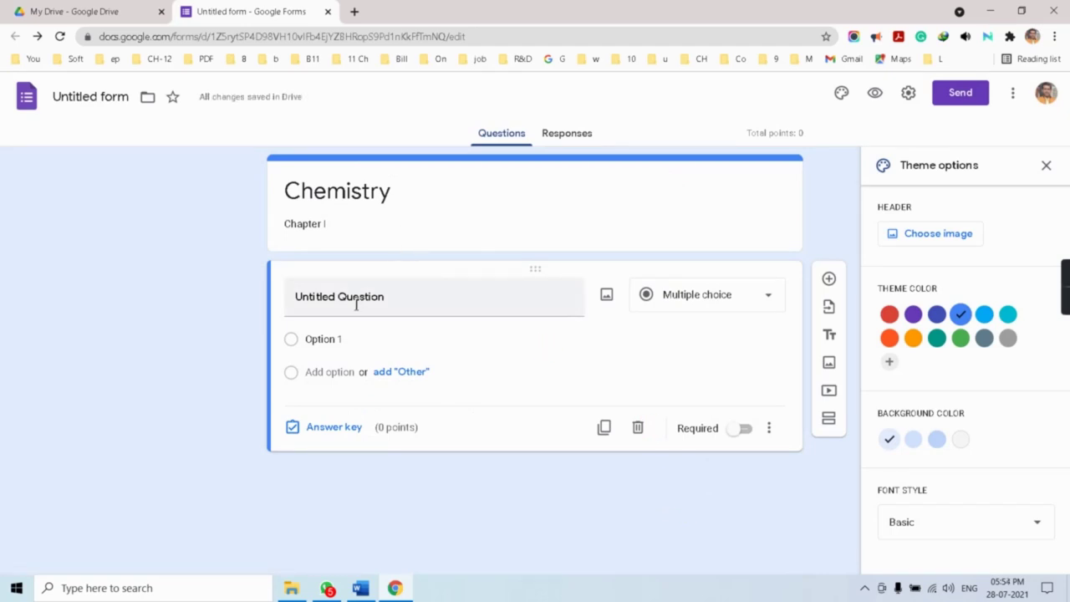
# Step: Add a second section to the form after the untitled question
pyautogui.click(342, 303)
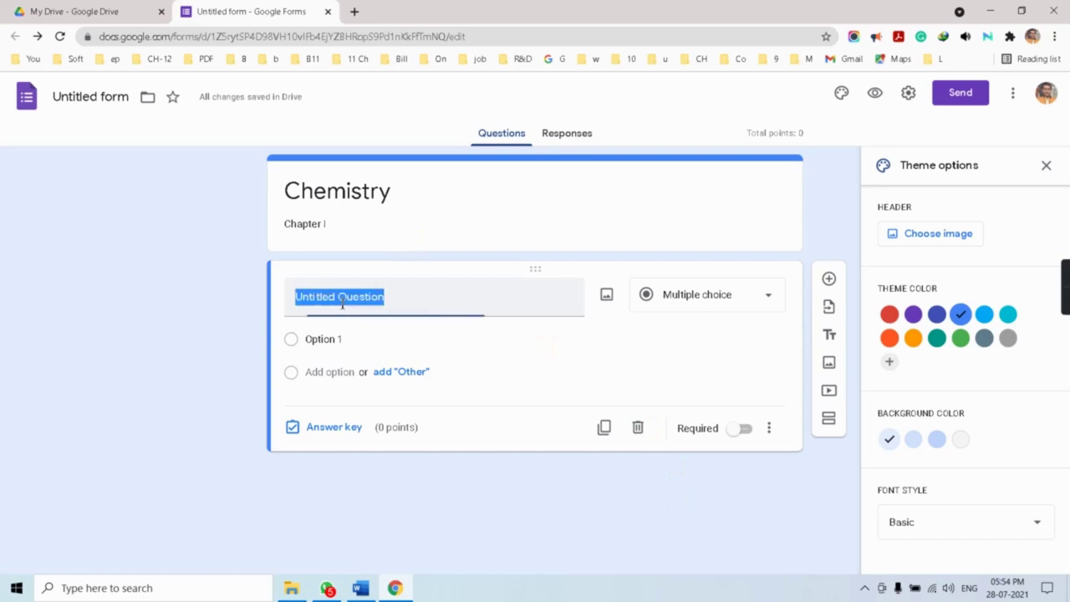
pyautogui.click(344, 308)
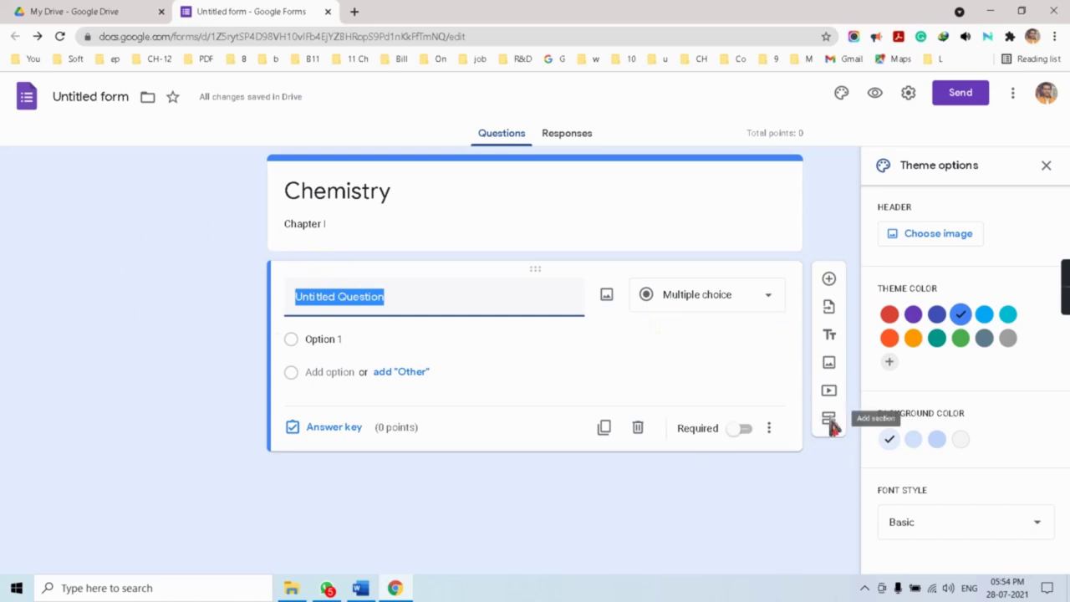
pyautogui.click(857, 430)
pyautogui.click(830, 426)
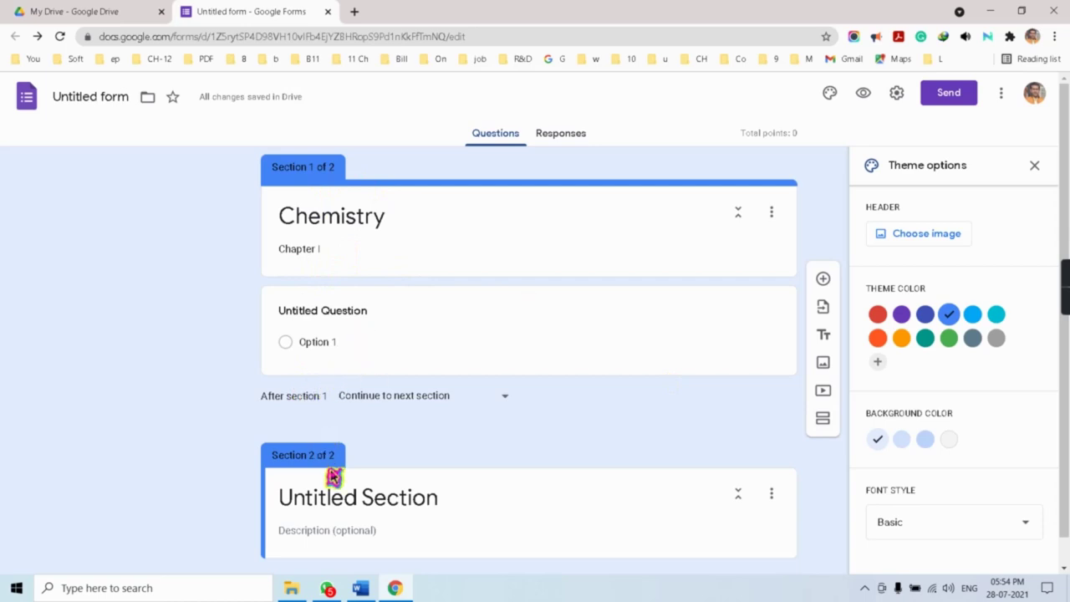
# Step: Replace the title of the untitled question in section 1 with "your Name"
pyautogui.scroll(-1, 430, 441)
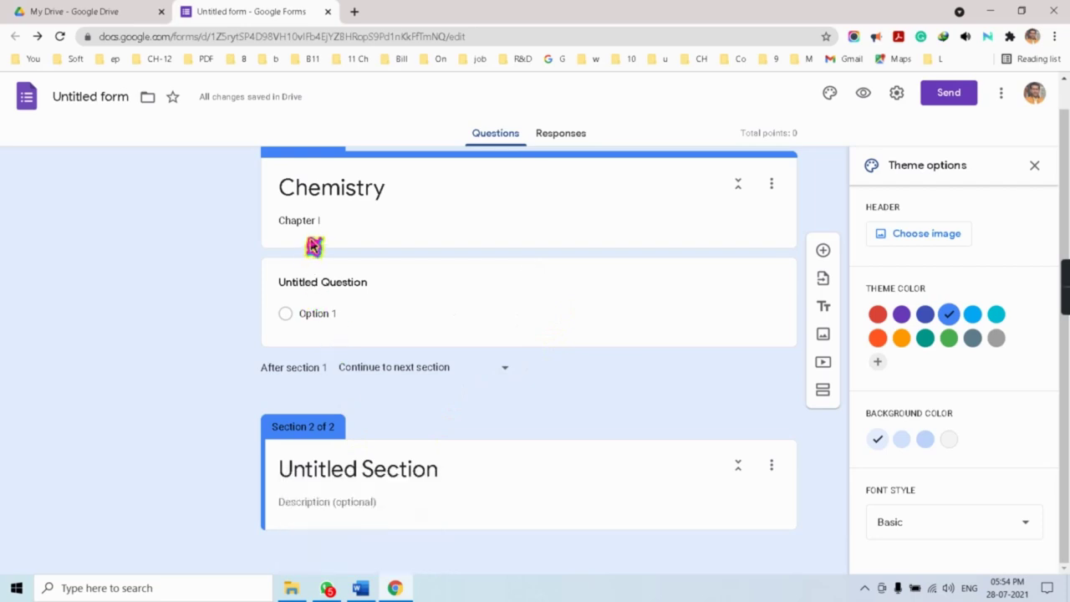
pyautogui.click(305, 285)
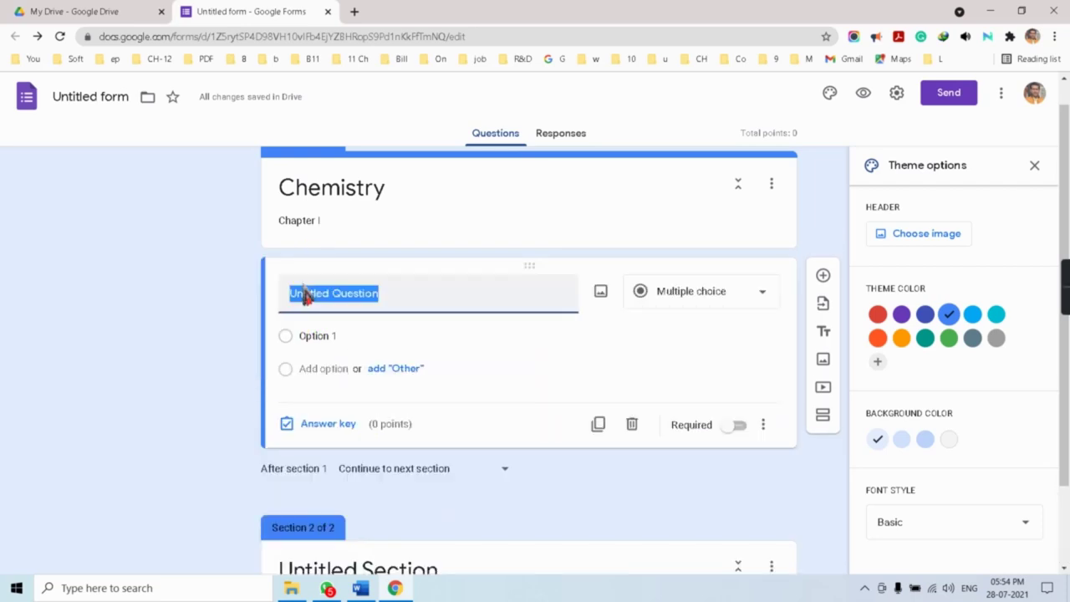
pyautogui.write('yo')
pyautogui.click(306, 289)
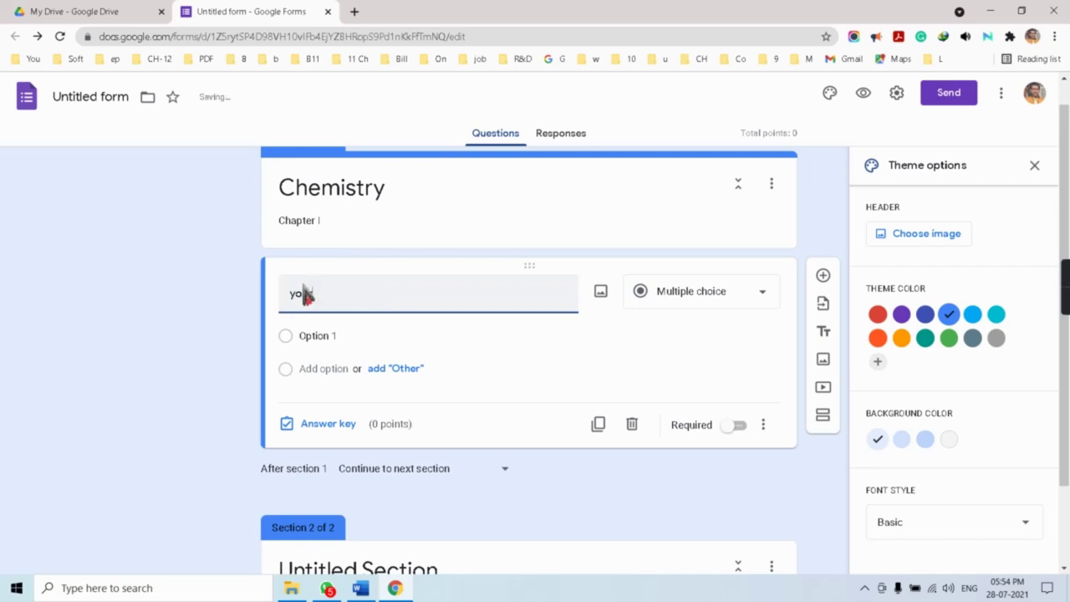
pyautogui.write('ur Name')
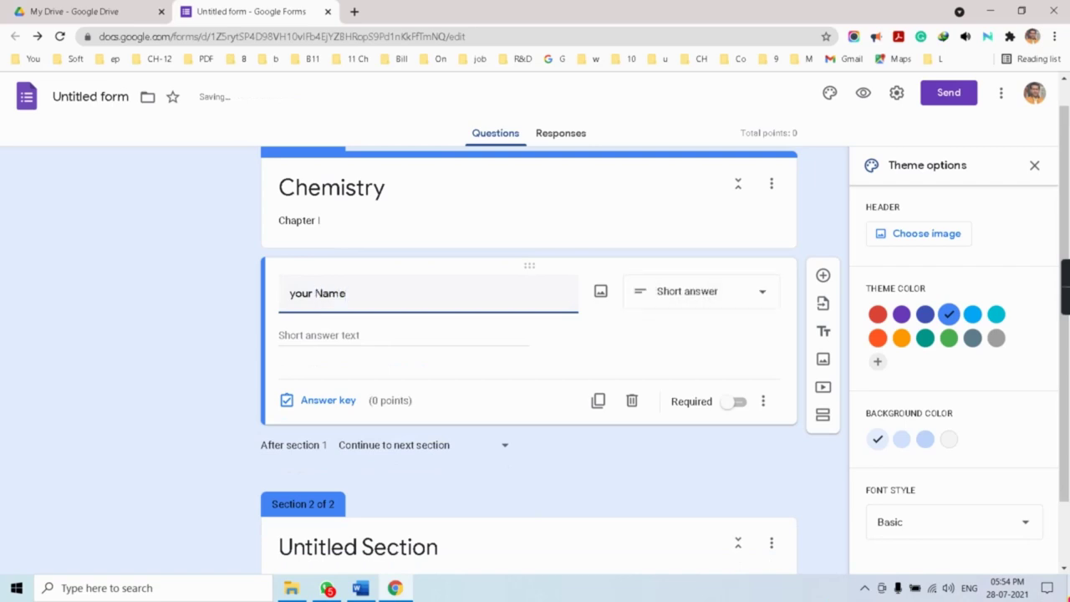
# Step: Set the "your Name" question to the Short answer type and make it required
pyautogui.click(725, 296)
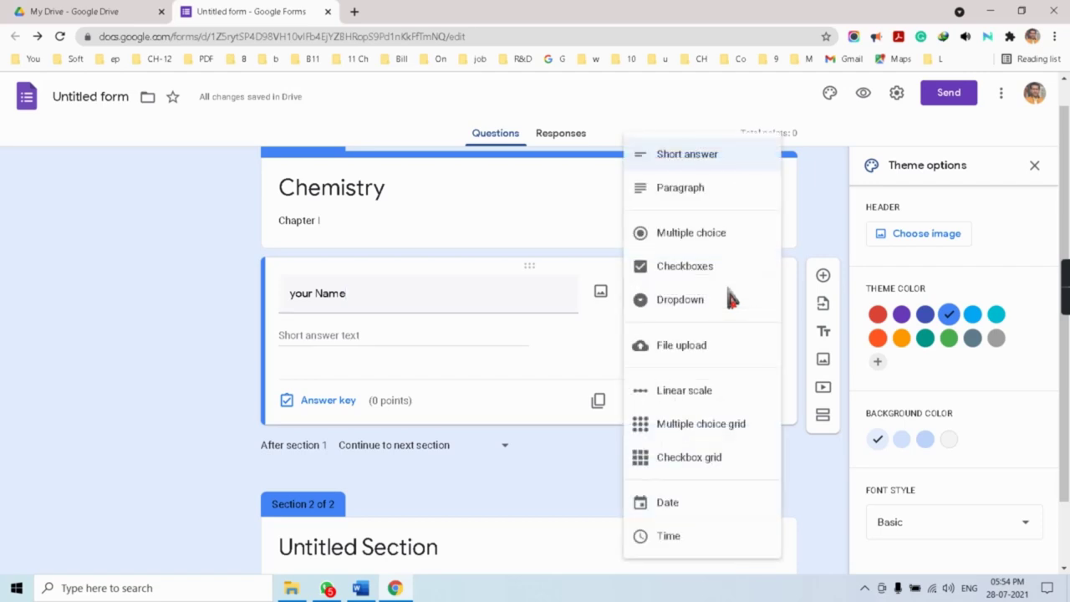
pyautogui.click(690, 167)
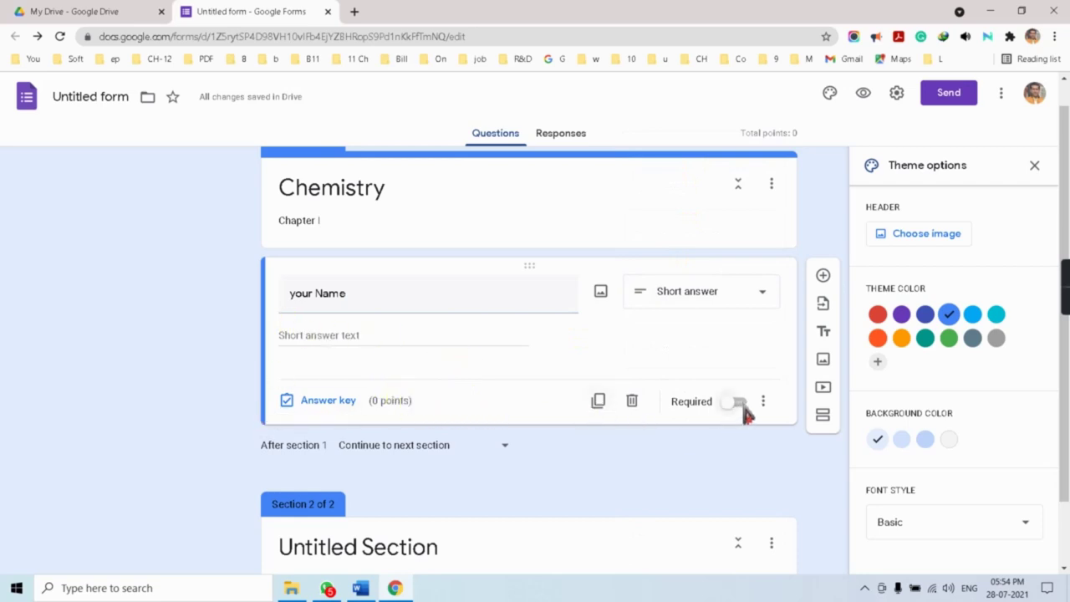
pyautogui.click(739, 404)
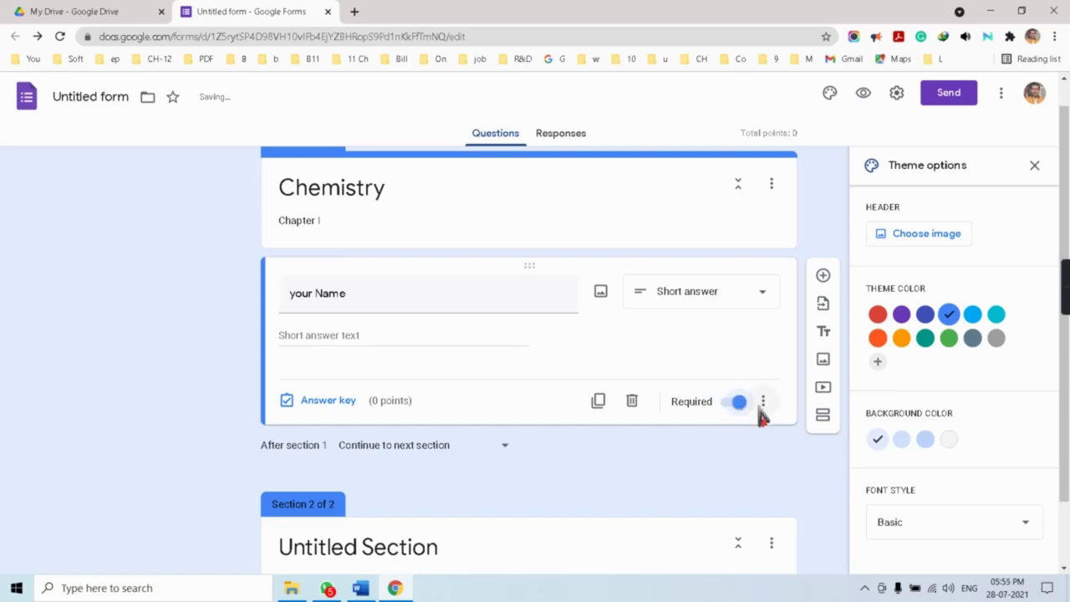
# Step: Add a question titled "Roll no" below the "your Name" question
pyautogui.click(823, 277)
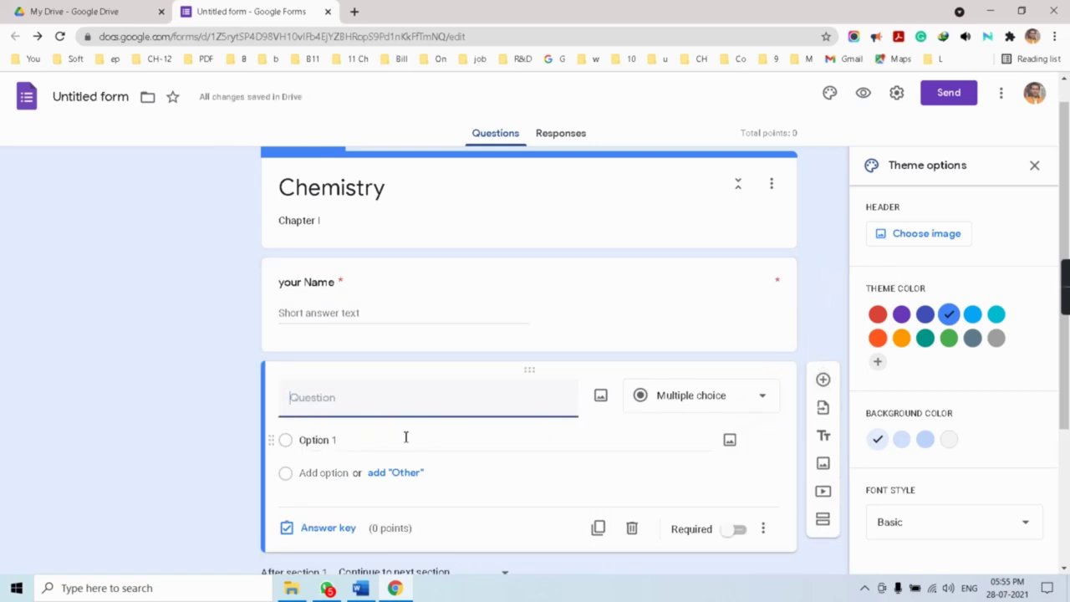
pyautogui.write('Roll no')
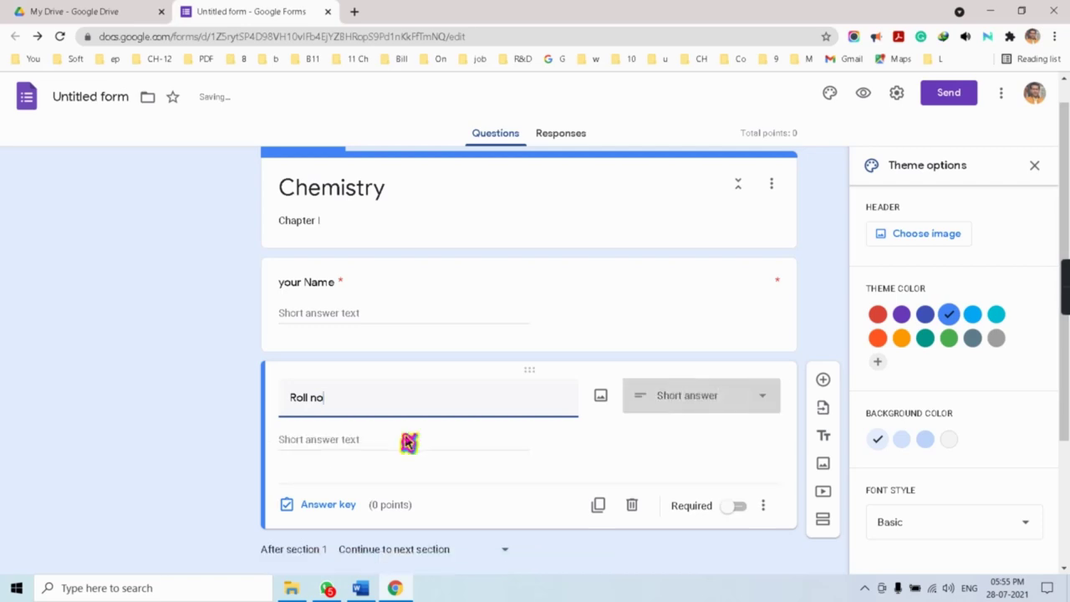
# Step: Set the "Roll no" question to the Short answer type and make it required
pyautogui.click(701, 404)
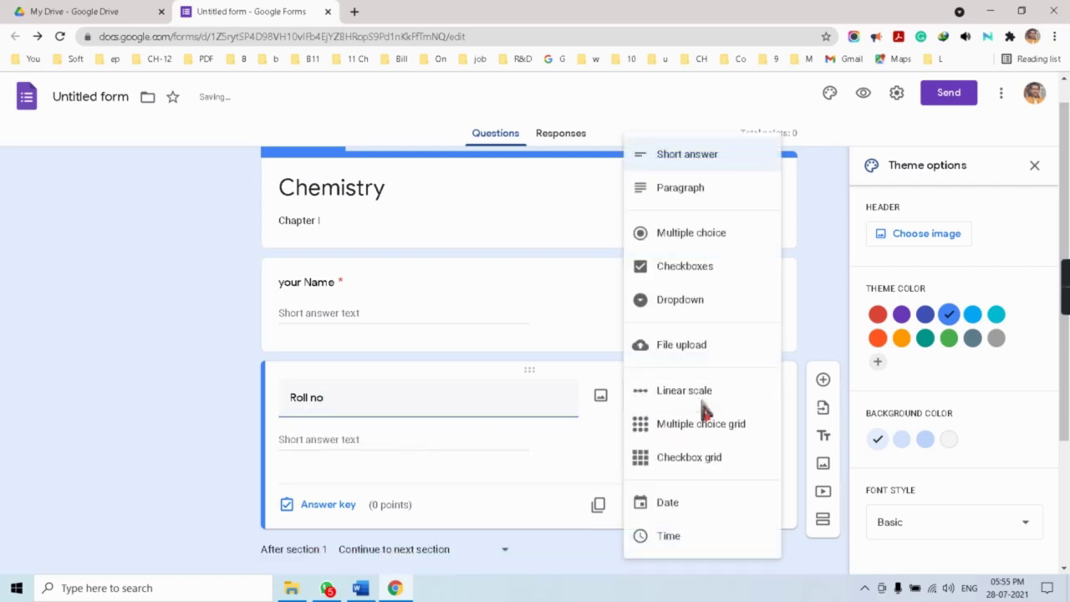
pyautogui.click(687, 159)
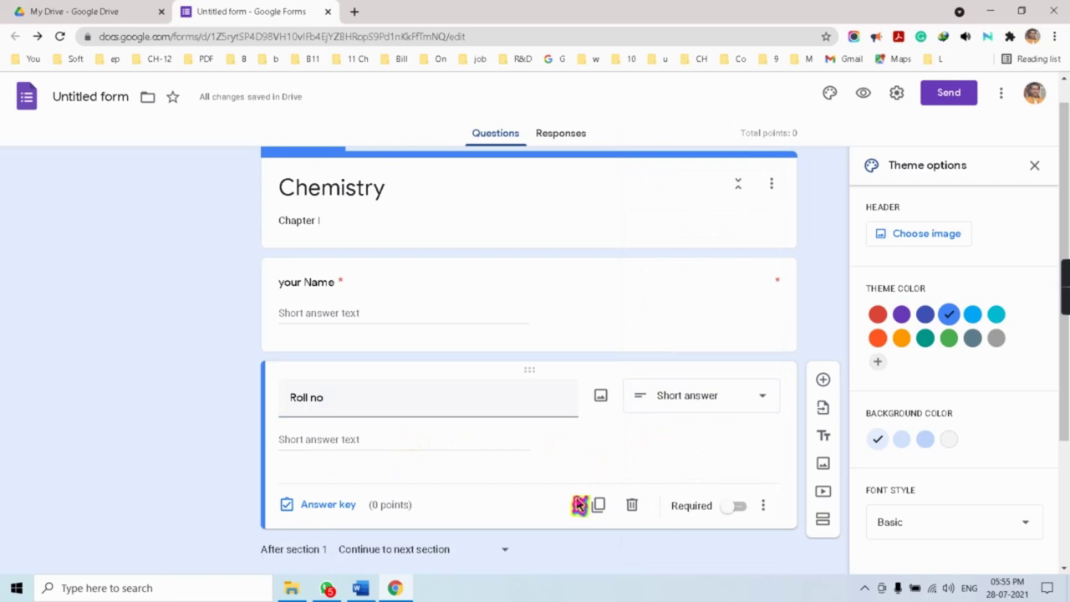
pyautogui.scroll(-2, 529, 460)
pyautogui.click(746, 366)
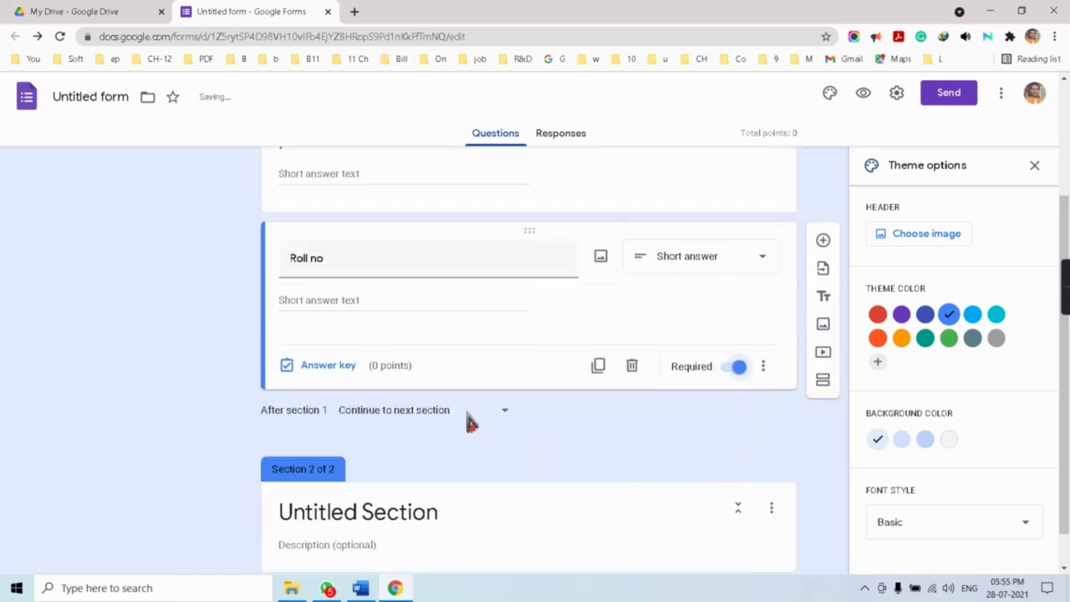
# Step: Title section 2 "Chemistry" and give it the description "Chapter I"
pyautogui.scroll(-1, 464, 410)
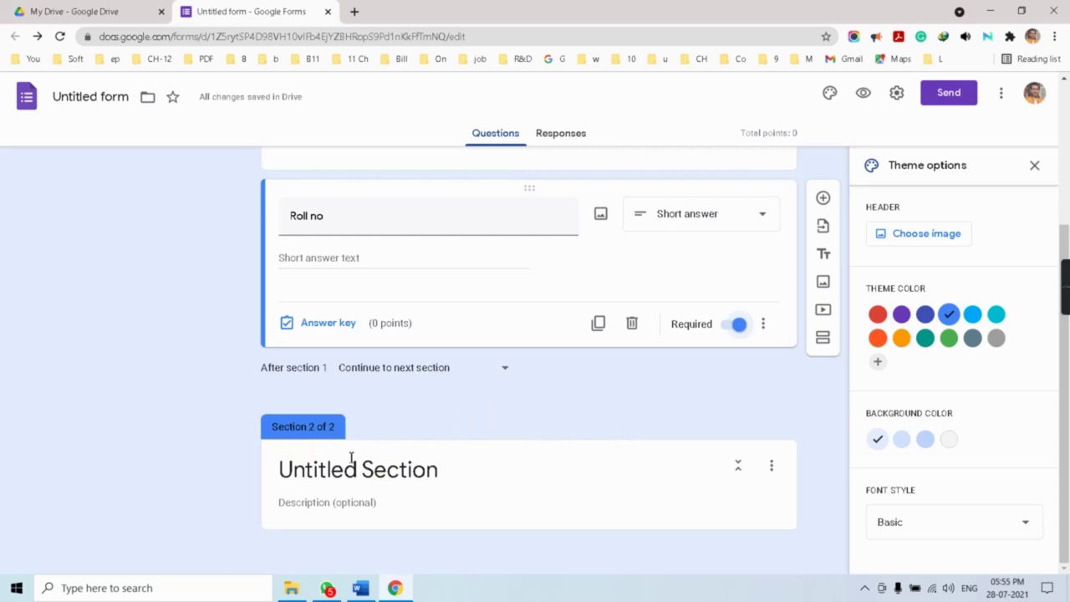
pyautogui.click(302, 473)
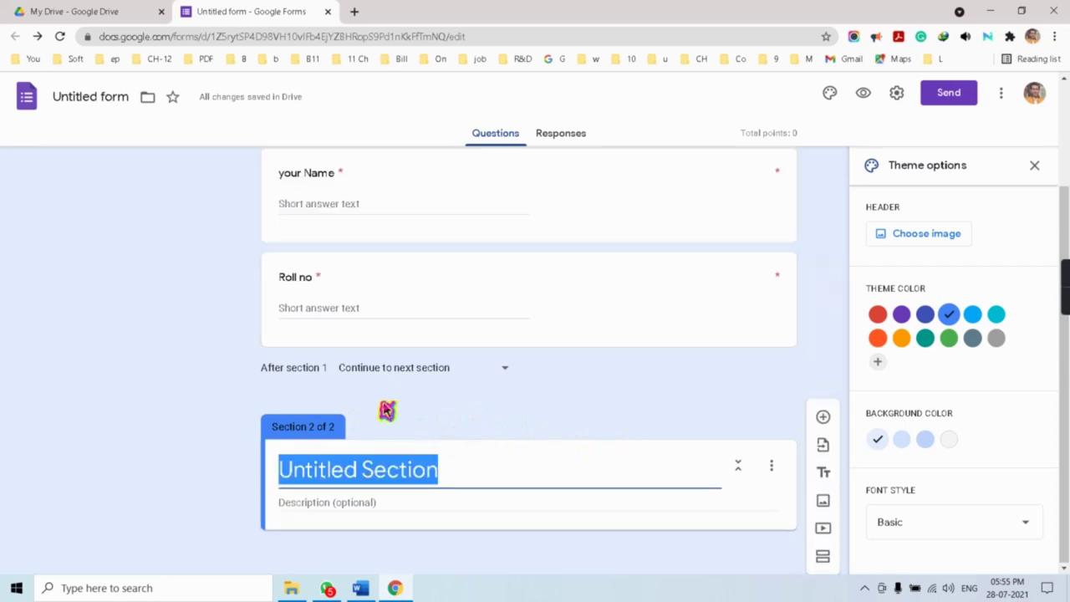
pyautogui.write('Che')
pyautogui.press('BackSpace')
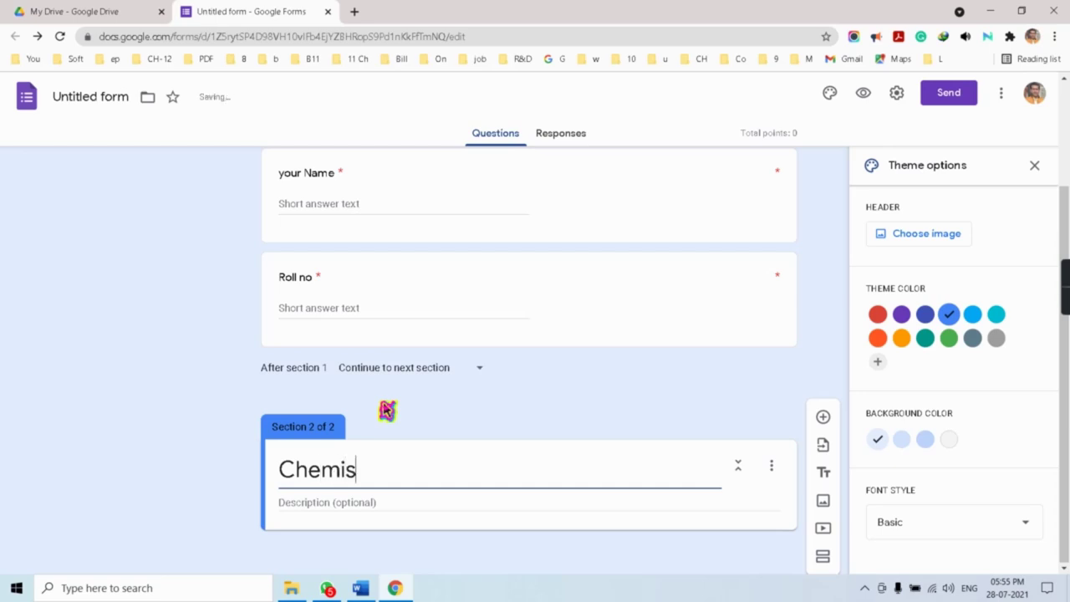
pyautogui.click(343, 509)
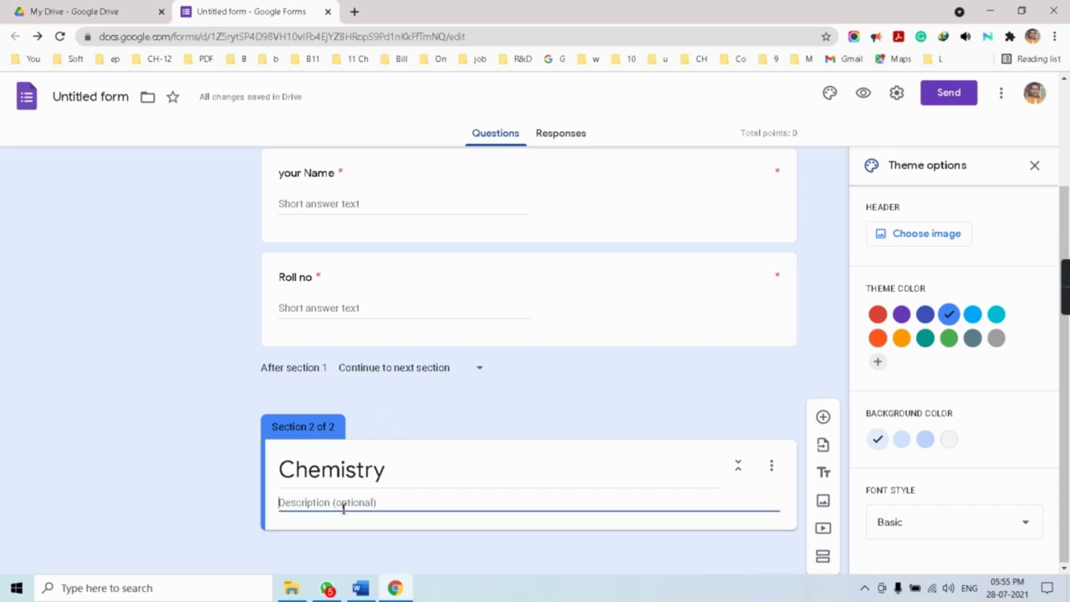
pyautogui.click(311, 533)
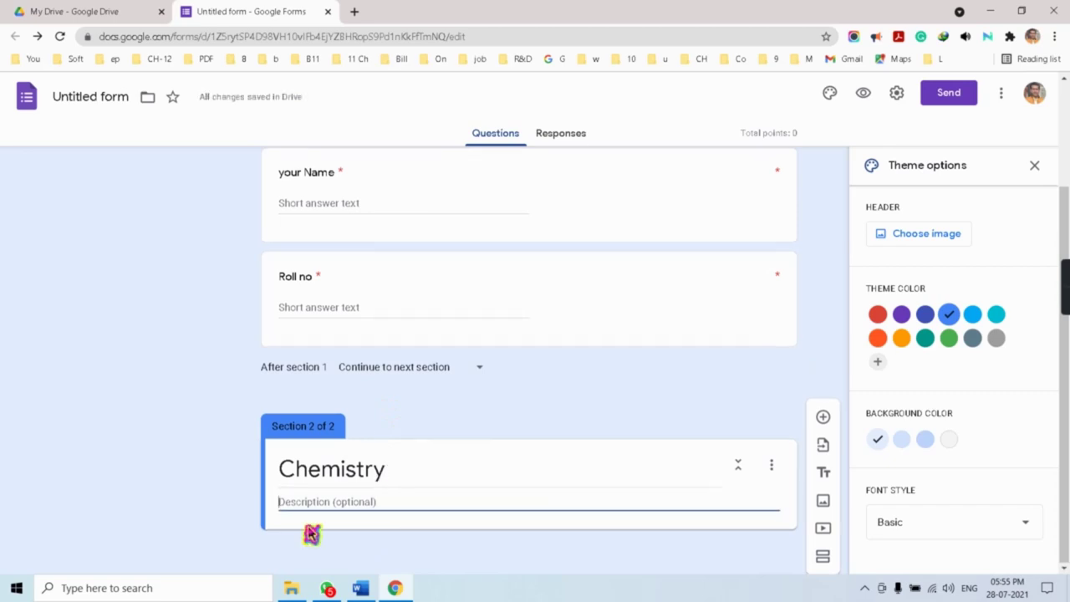
pyautogui.write('Chapter I')
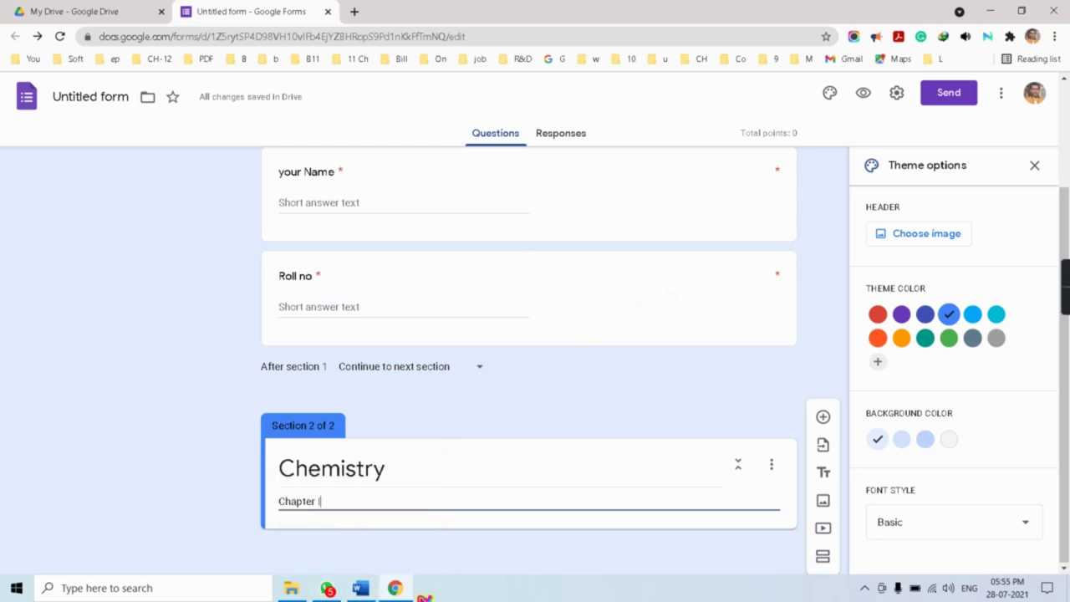
# Step: Switch to the Word document and copy the text of question 2, "किस प्रकार के ठोस विद्युत चालक, आघातवर्धनीय और तन्य होते हैं?"
pyautogui.moveTo(373, 592)
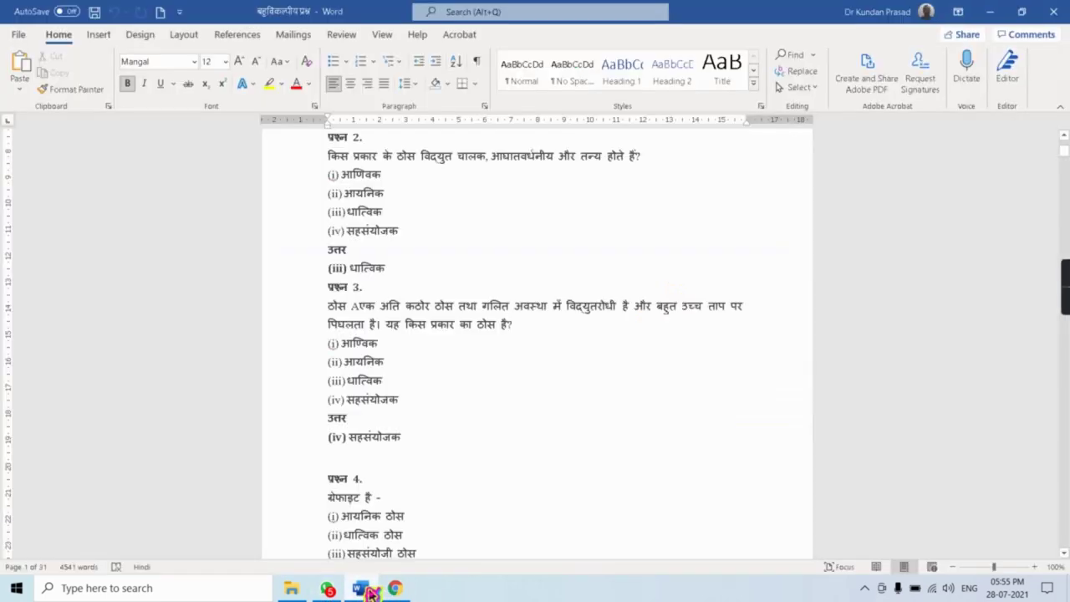
pyautogui.click(372, 592)
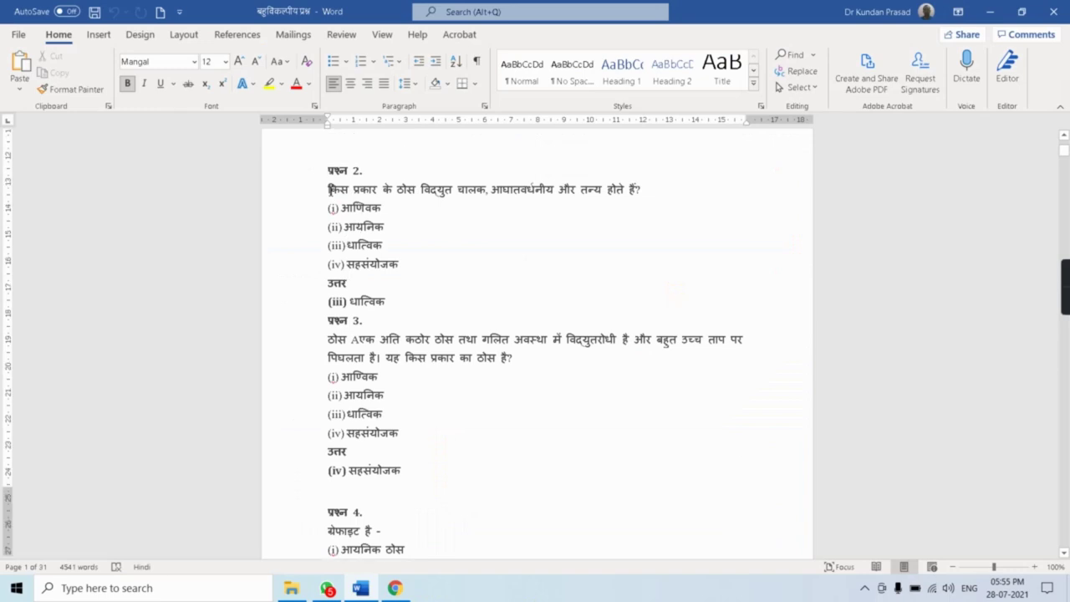
pyautogui.moveTo(330, 190)
pyautogui.mouseDown()
pyautogui.moveTo(398, 189)
pyautogui.moveTo(330, 190)
pyautogui.mouseUp()
pyautogui.keyDown('shift'); pyautogui.click(643, 190); pyautogui.keyUp('shift')
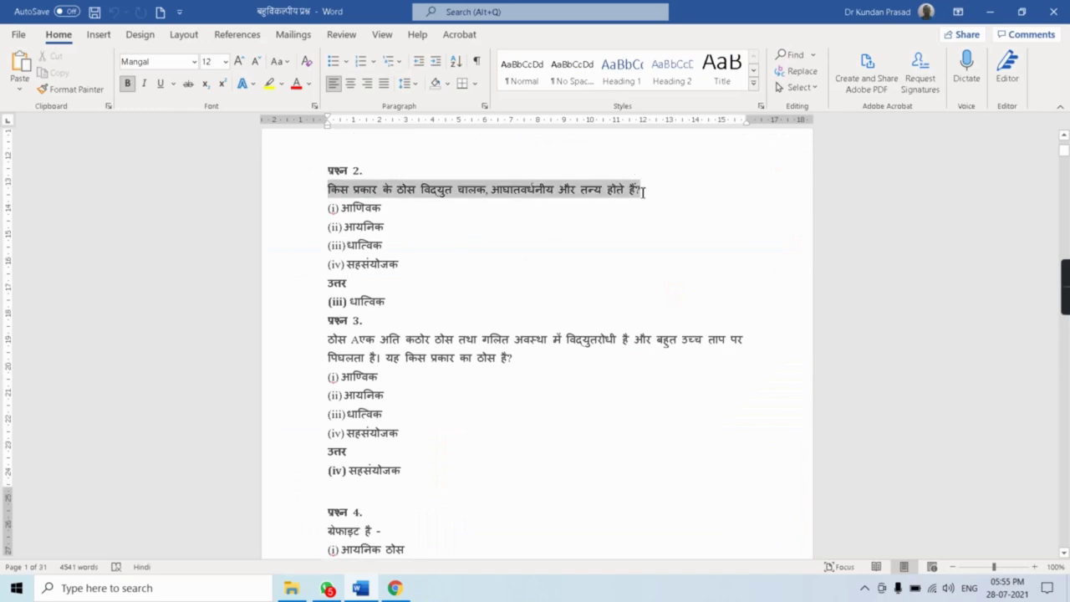
pyautogui.rightClick(518, 196)
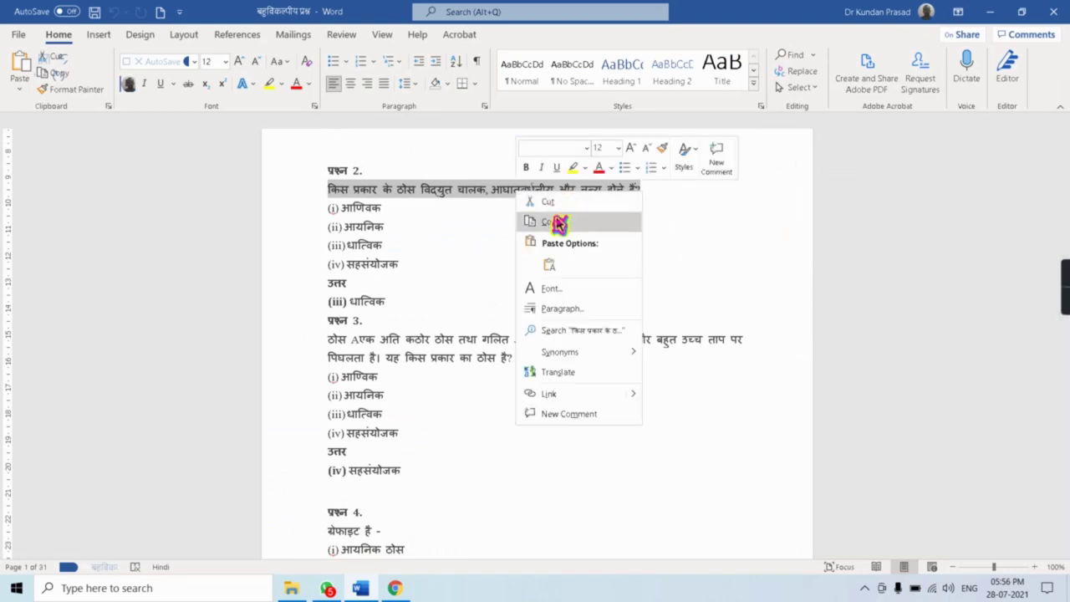
pyautogui.click(560, 220)
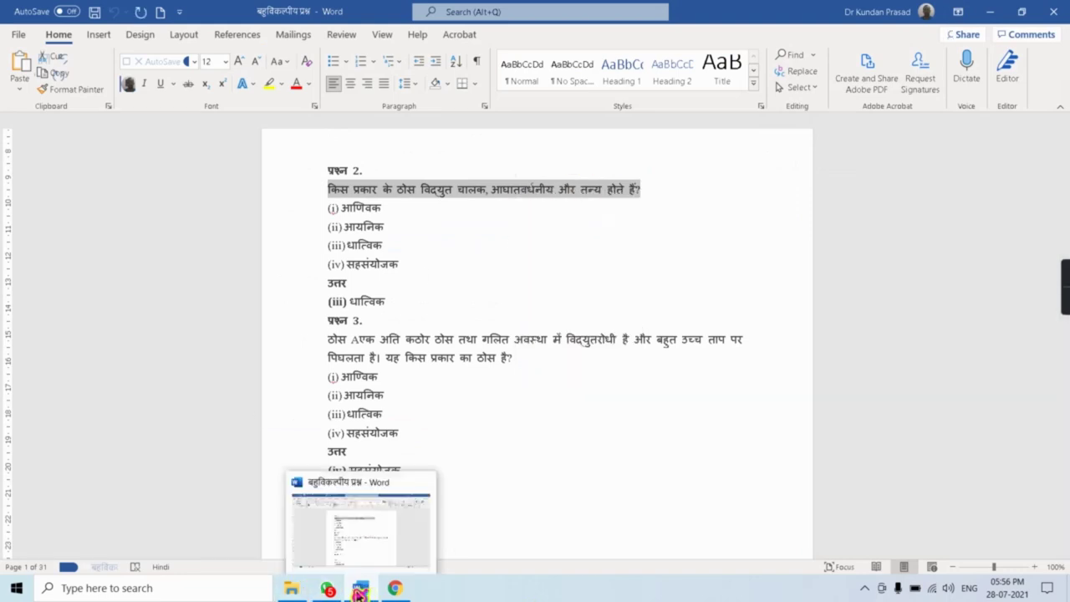
# Step: Switch back to the form in Chrome and add a new question to the Chemistry section 2
pyautogui.click(398, 590)
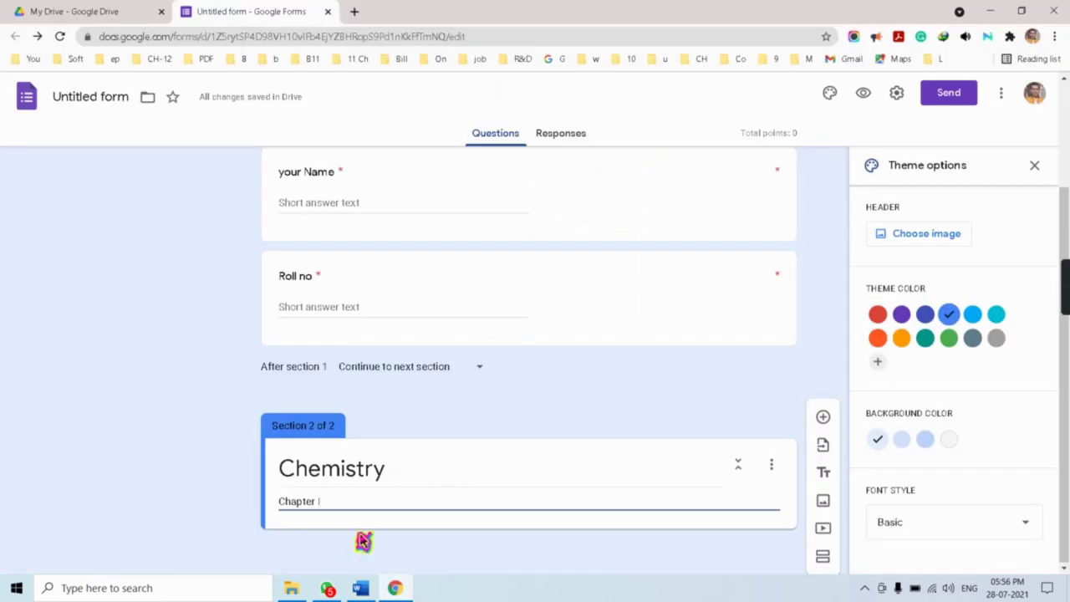
pyautogui.moveTo(1062, 296)
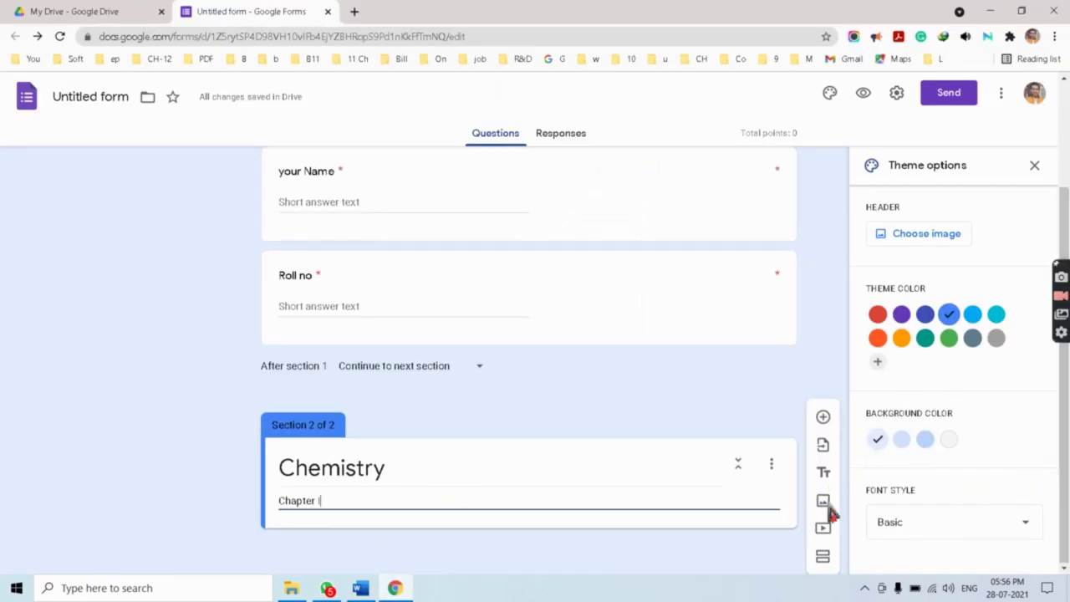
pyautogui.click(823, 417)
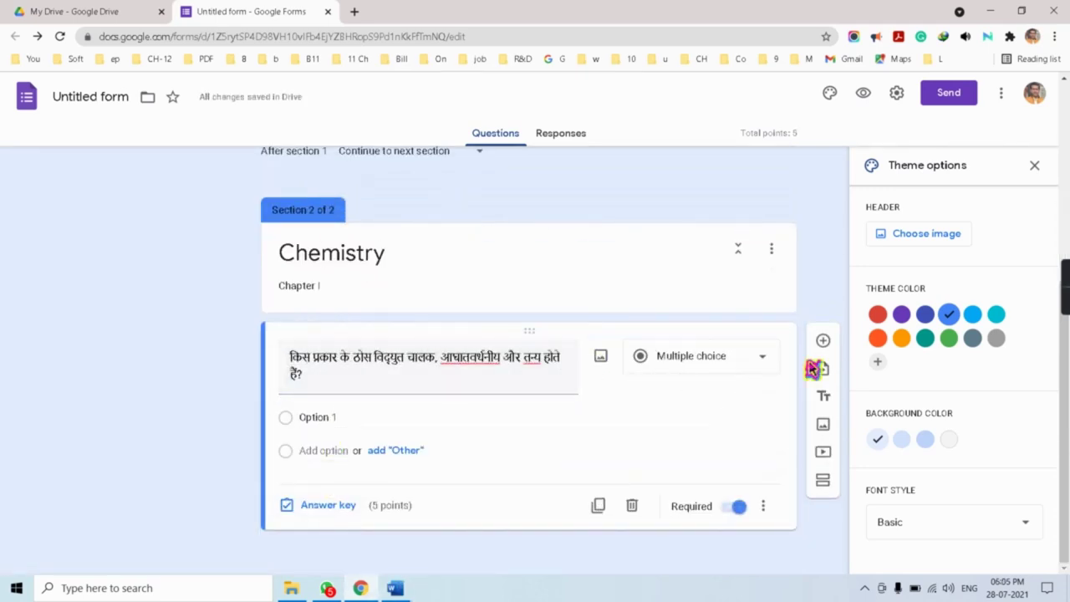
# Step: Copy the four answer options of question 2 from the Word document and paste them in place of Option 1 in the form's question
pyautogui.click(291, 416)
pyautogui.moveTo(398, 592)
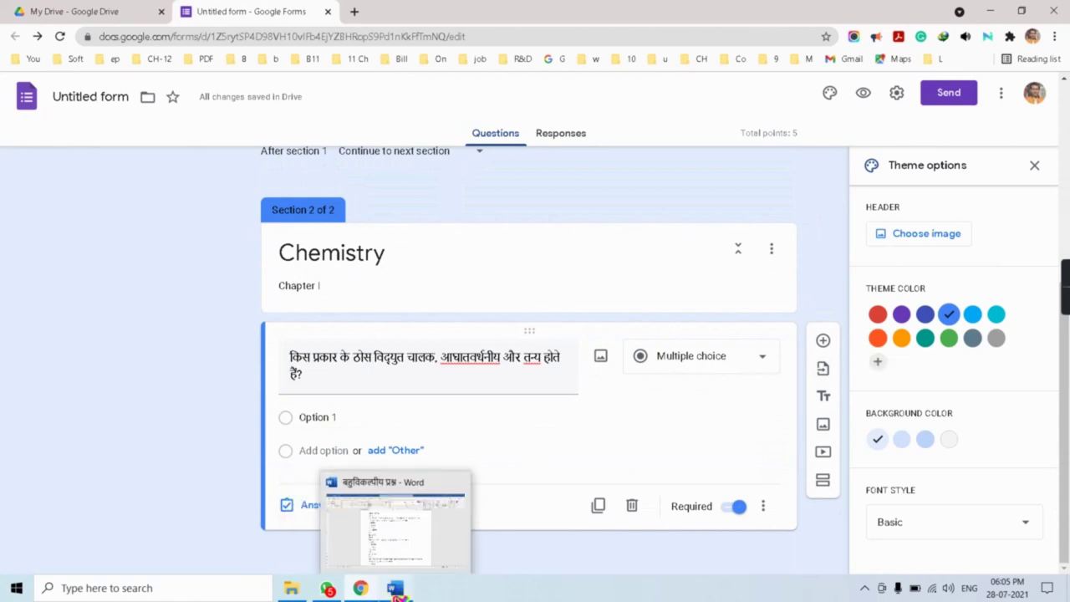
pyautogui.click(397, 590)
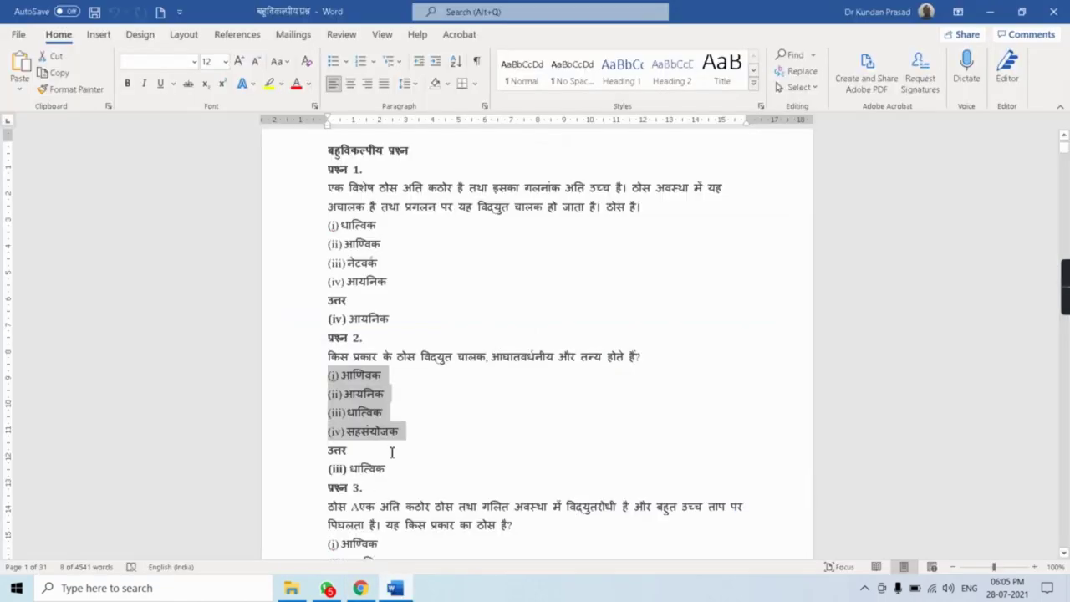
pyautogui.rightClick(359, 394)
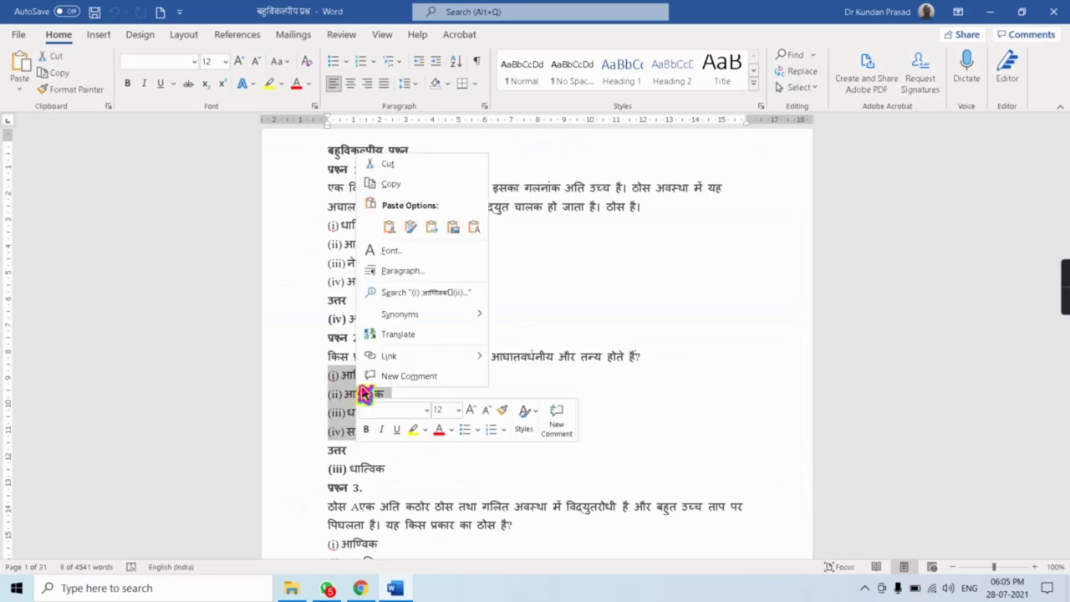
pyautogui.click(386, 182)
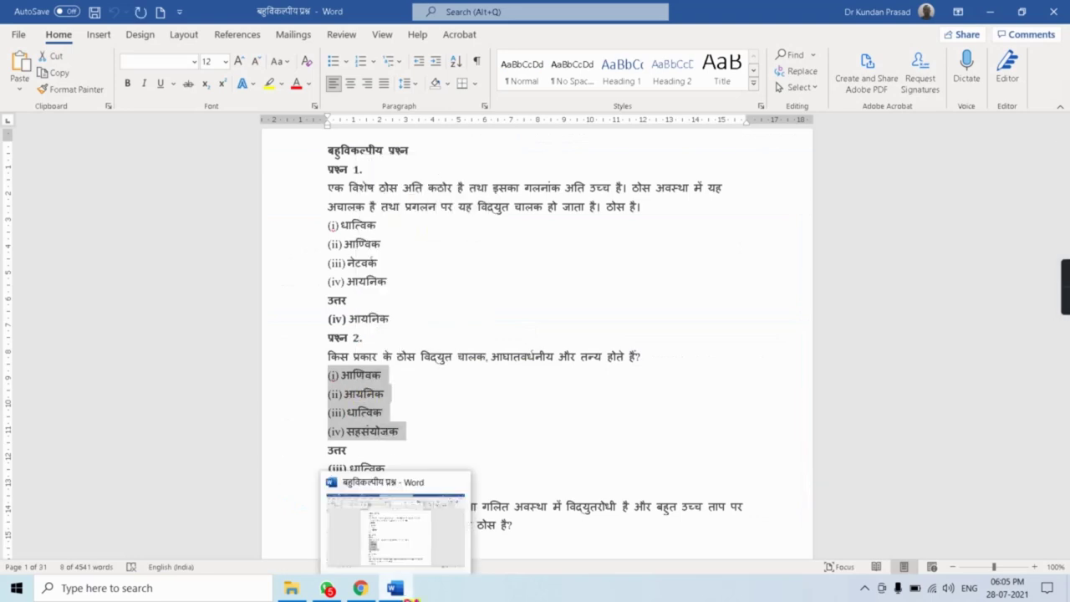
pyautogui.click(364, 589)
pyautogui.click(319, 417)
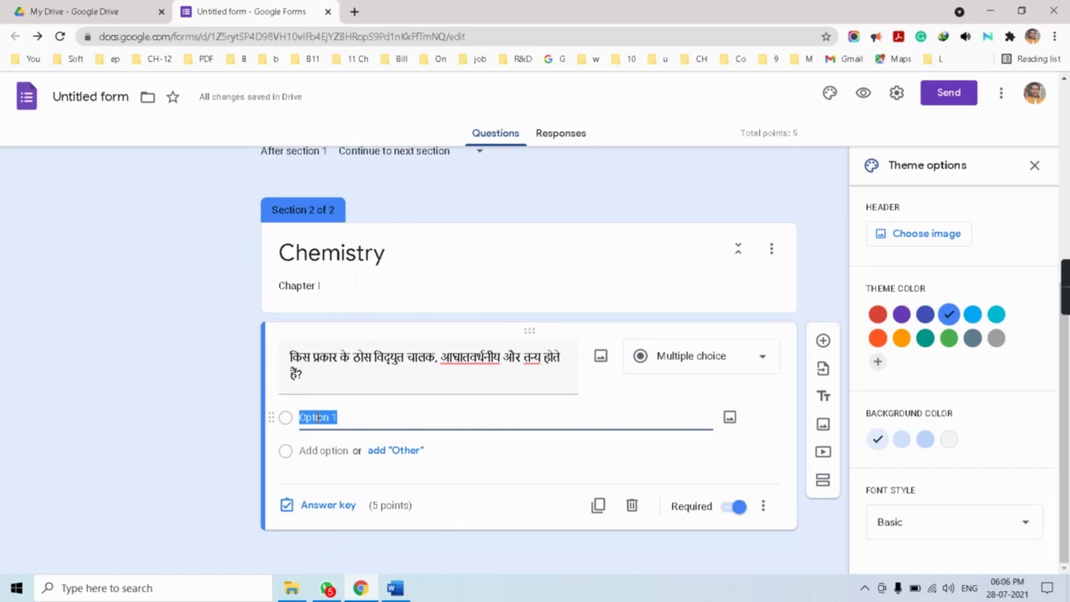
pyautogui.hotkey('ctrl', 'v')
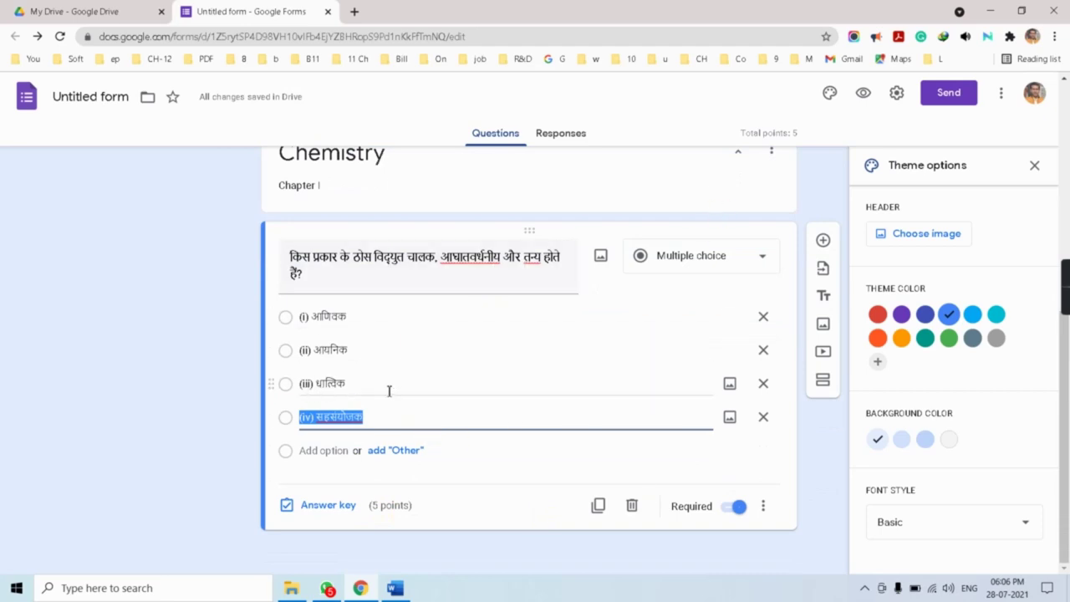
# Step: Mark option (iii) धात्विक as the correct answer in the question's answer key
pyautogui.click(325, 506)
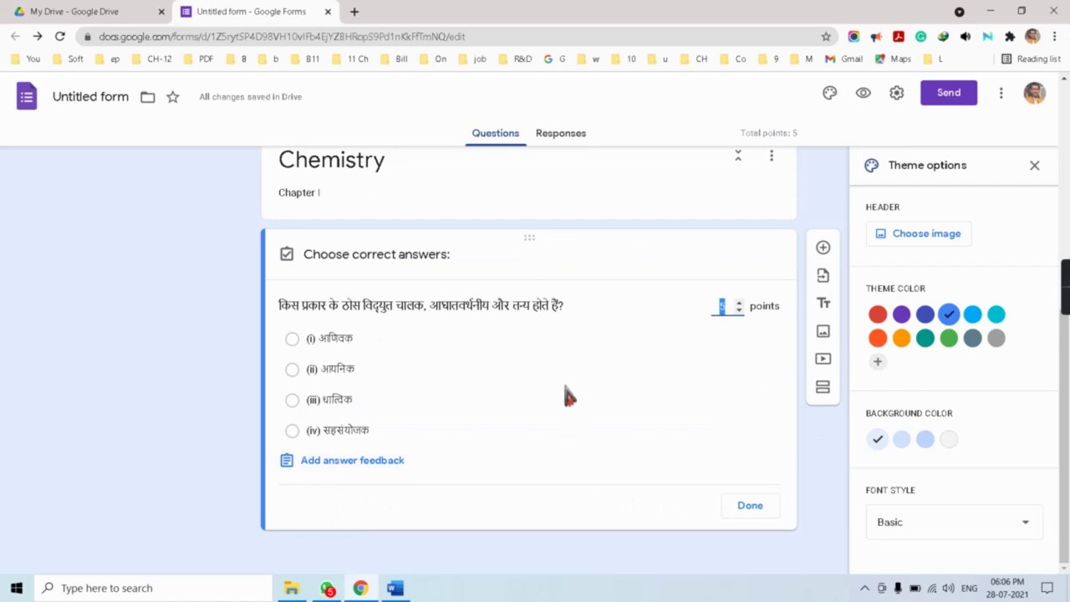
pyautogui.click(291, 399)
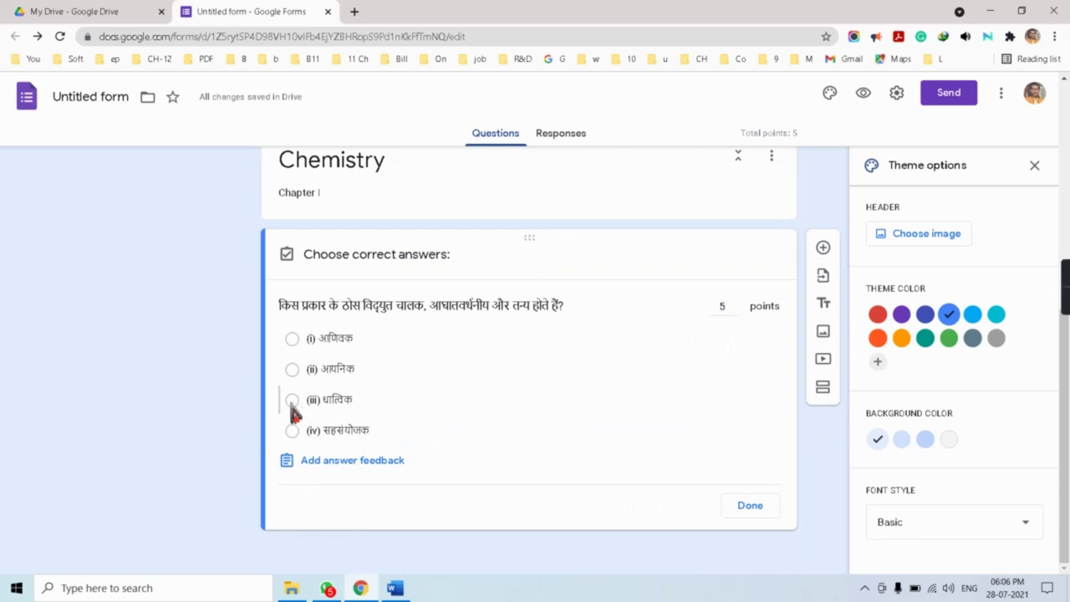
pyautogui.click(748, 512)
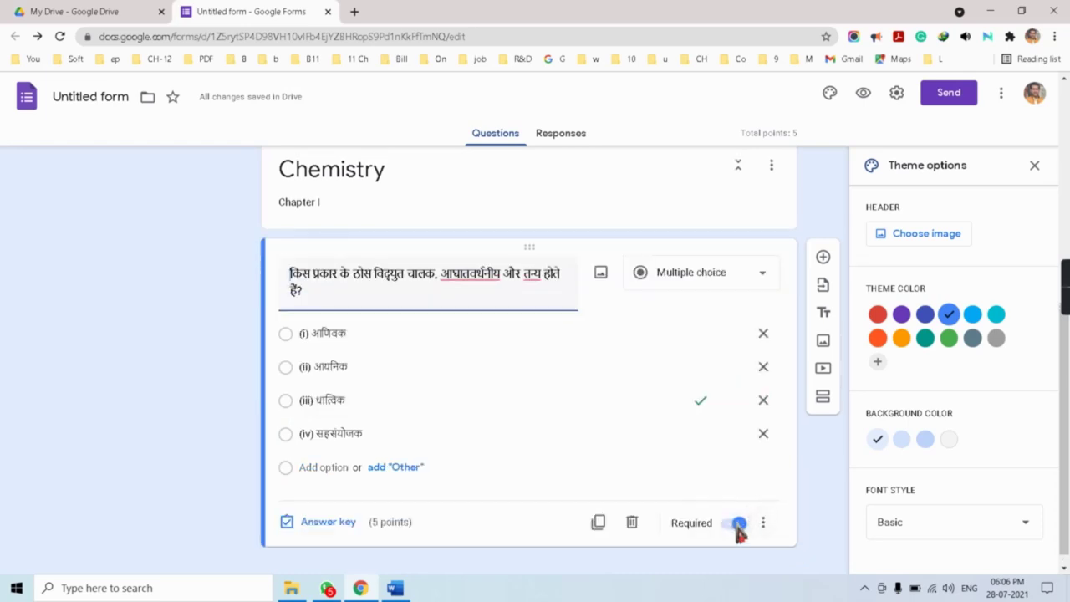
pyautogui.click(721, 531)
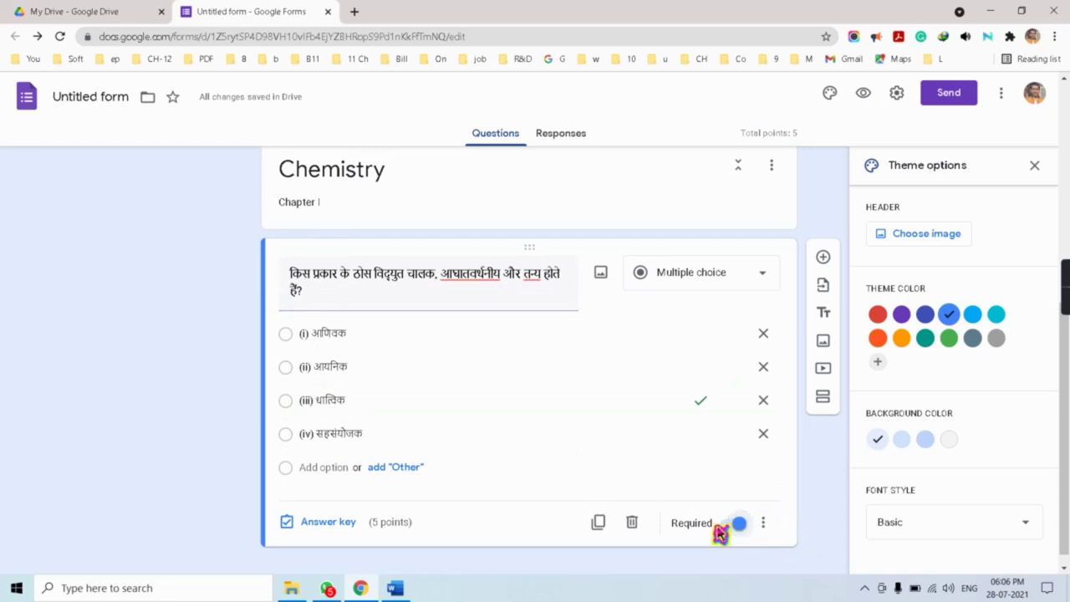
pyautogui.click(735, 527)
pyautogui.click(736, 530)
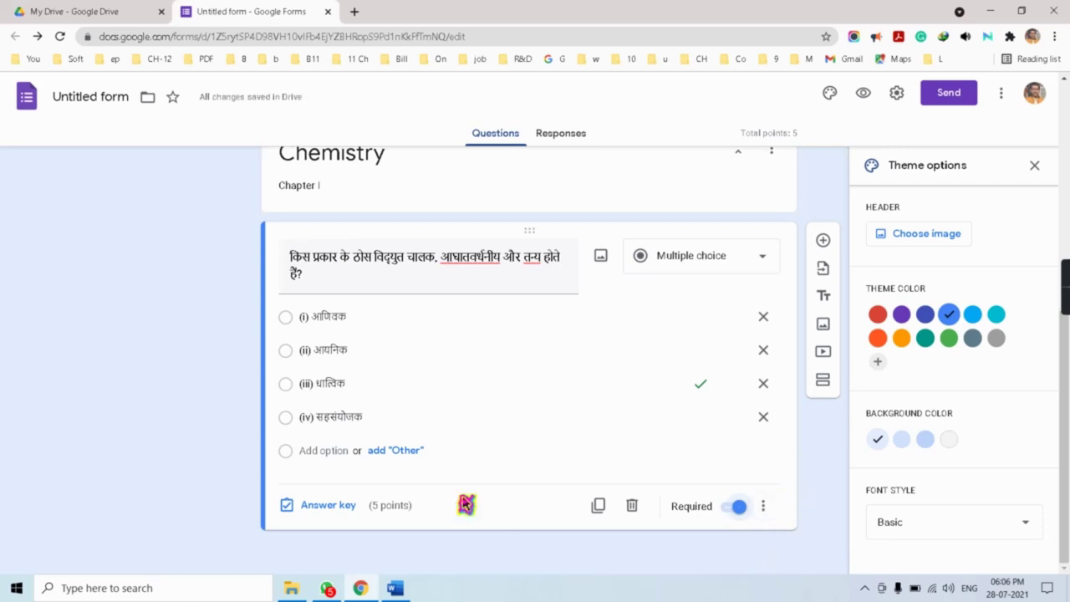
# Step: Add a new question to the Chemistry section and fill its title with the text of question 3 copied from the Word document
pyautogui.click(823, 242)
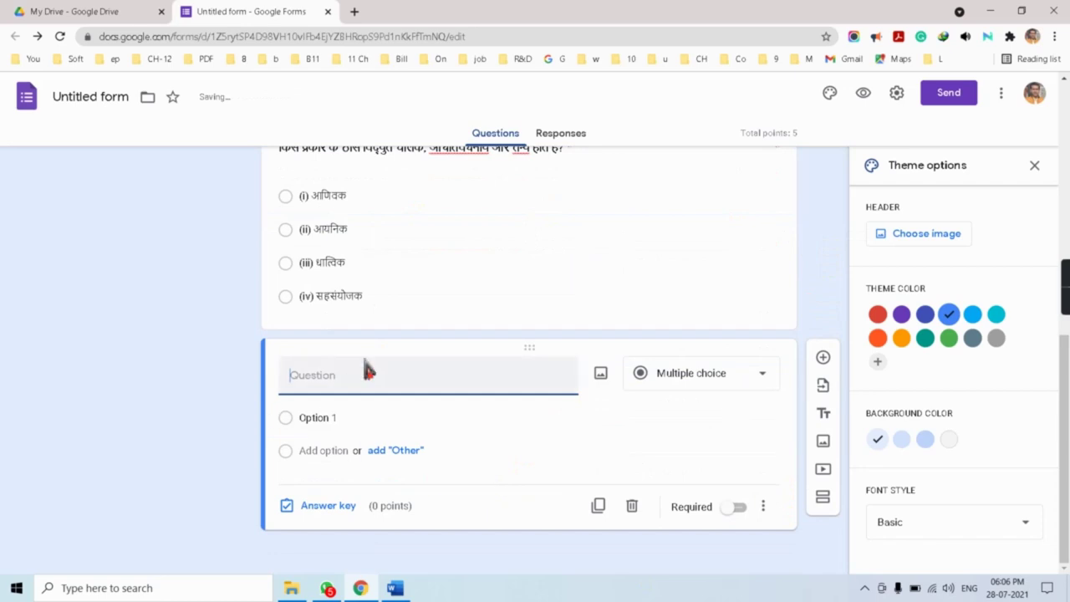
pyautogui.click(398, 588)
pyautogui.scroll(-5, 416, 439)
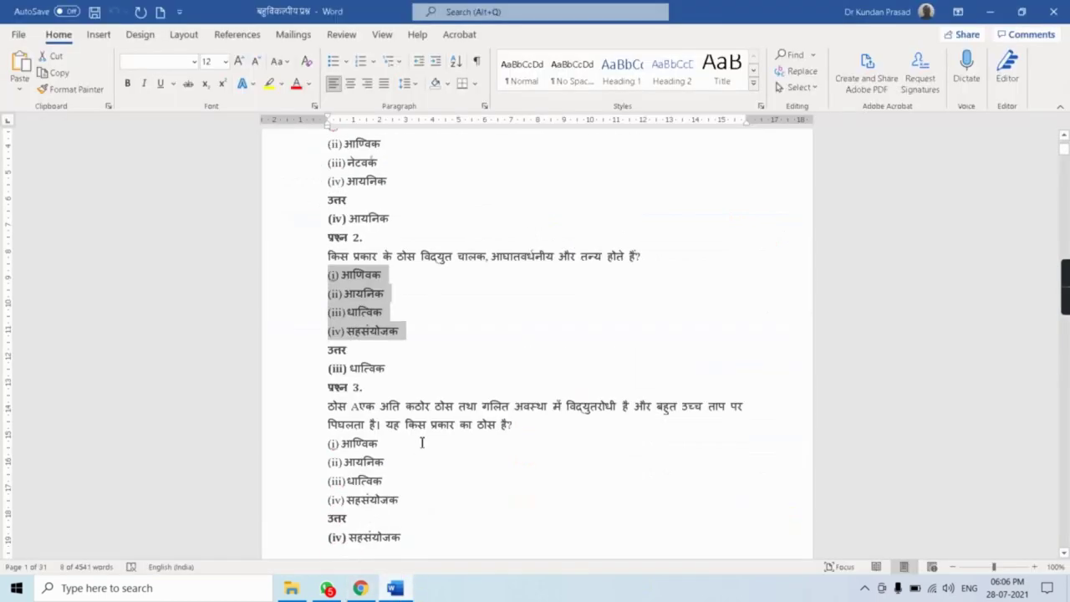
pyautogui.scroll(-1, 380, 380)
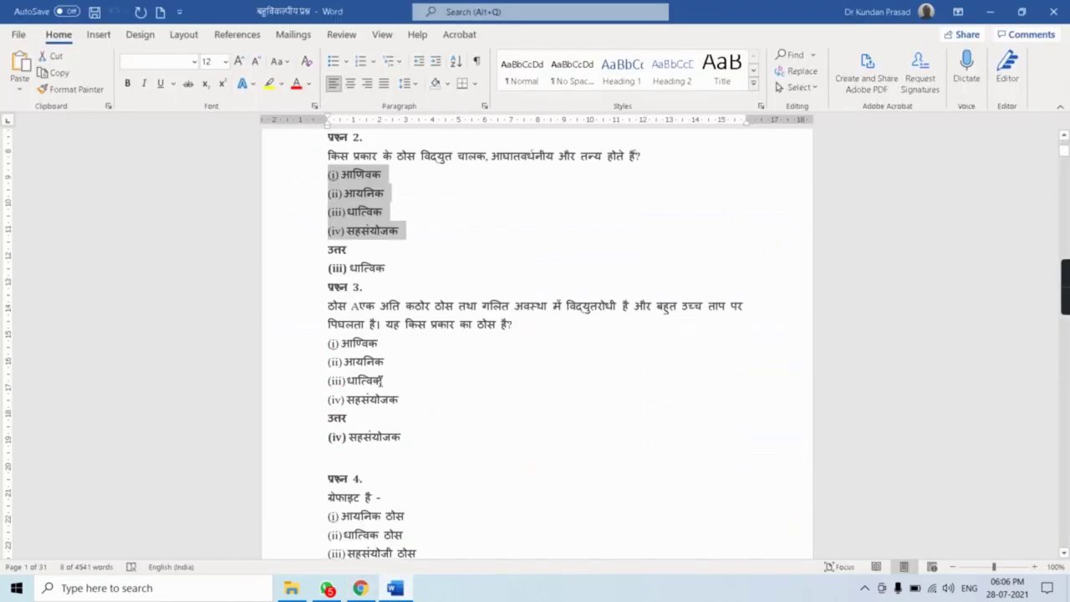
pyautogui.moveTo(328, 307); pyautogui.dragTo(524, 328)
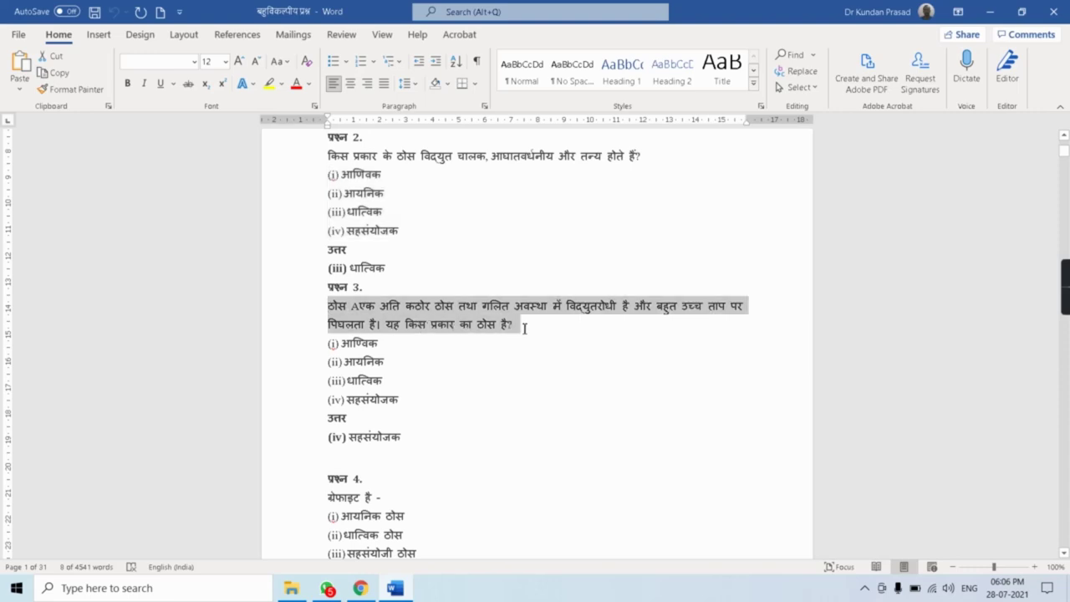
pyautogui.rightClick(459, 326)
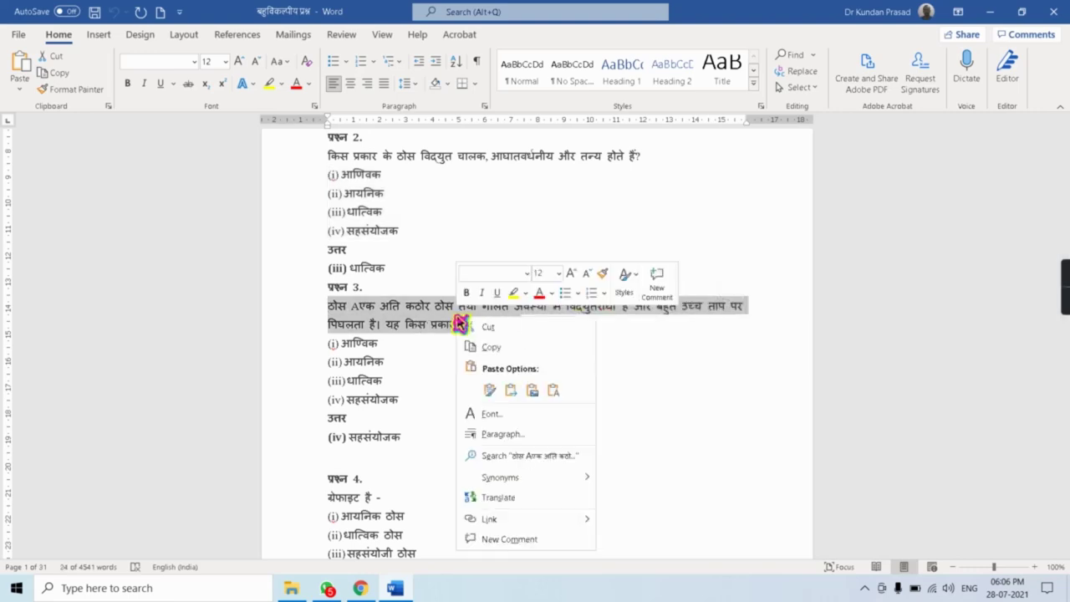
pyautogui.click(495, 348)
pyautogui.moveTo(360, 588)
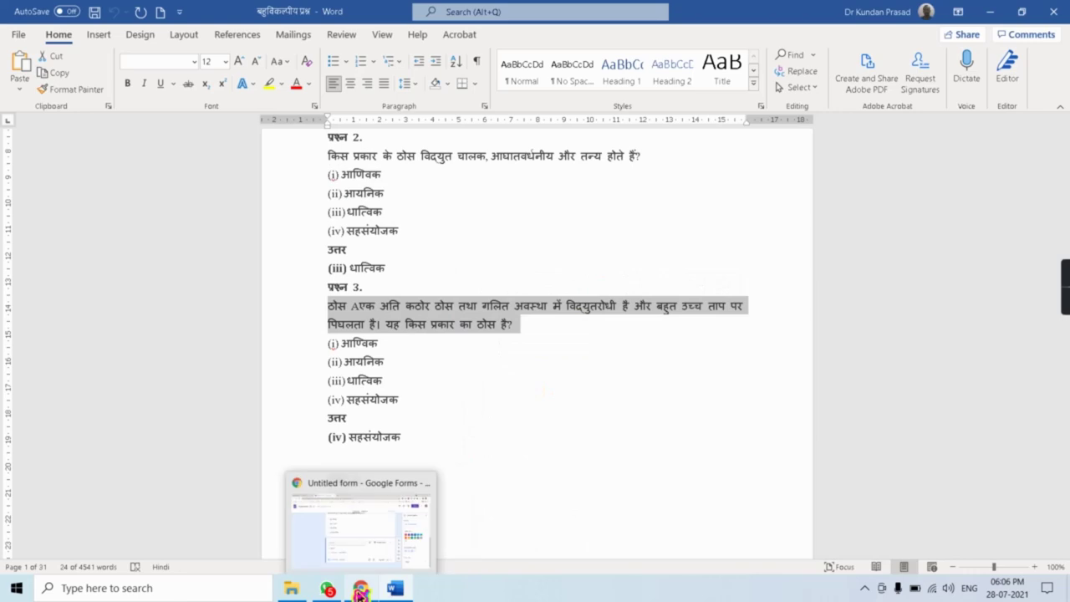
pyautogui.click(374, 524)
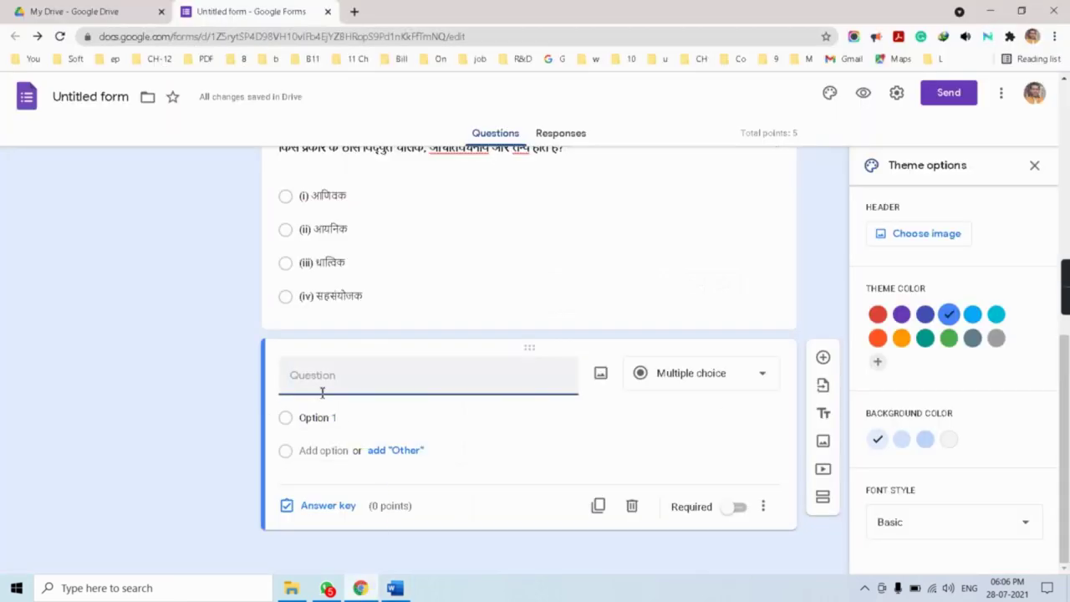
pyautogui.hotkey('ctrl', 'v')
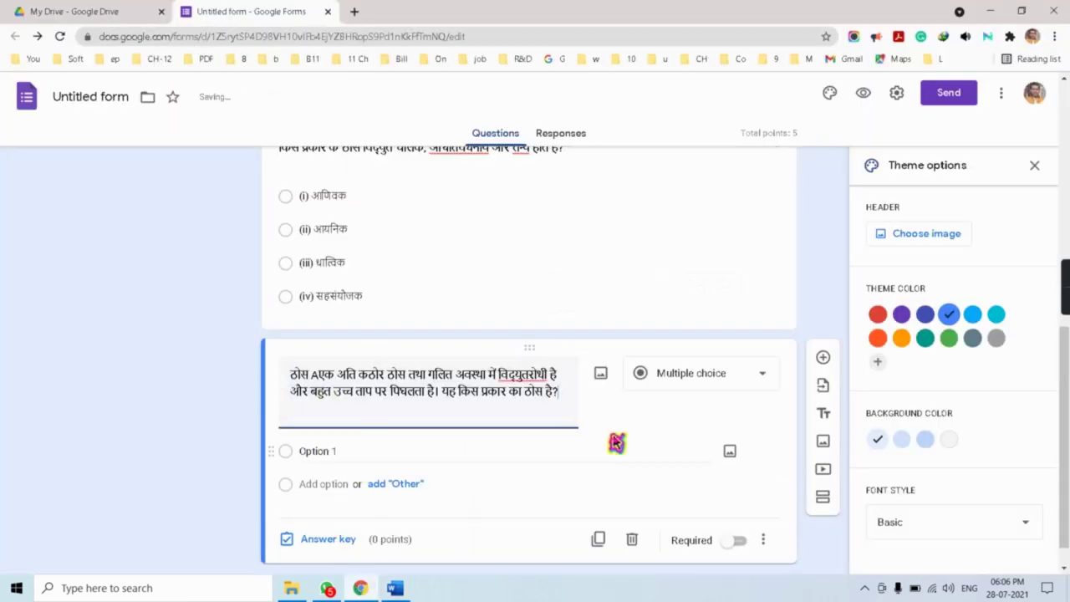
# Step: Copy the four answer options of question 3 from the Word document and paste them in place of Option 1 in the form's new question
pyautogui.moveTo(394, 587)
pyautogui.click(393, 535)
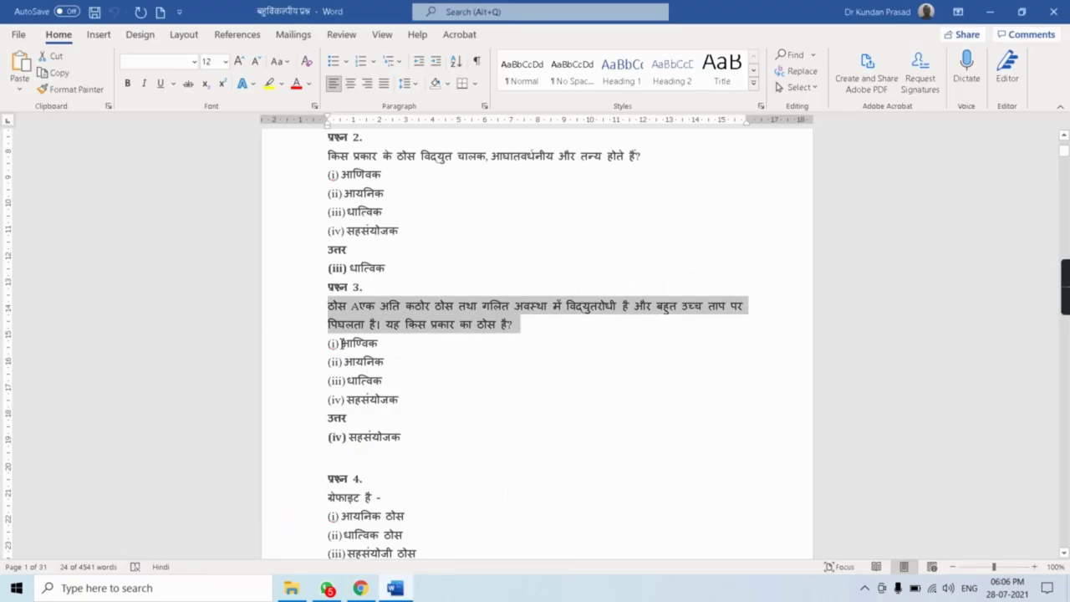
pyautogui.moveTo(325, 348); pyautogui.dragTo(401, 404)
pyautogui.rightClick(359, 385)
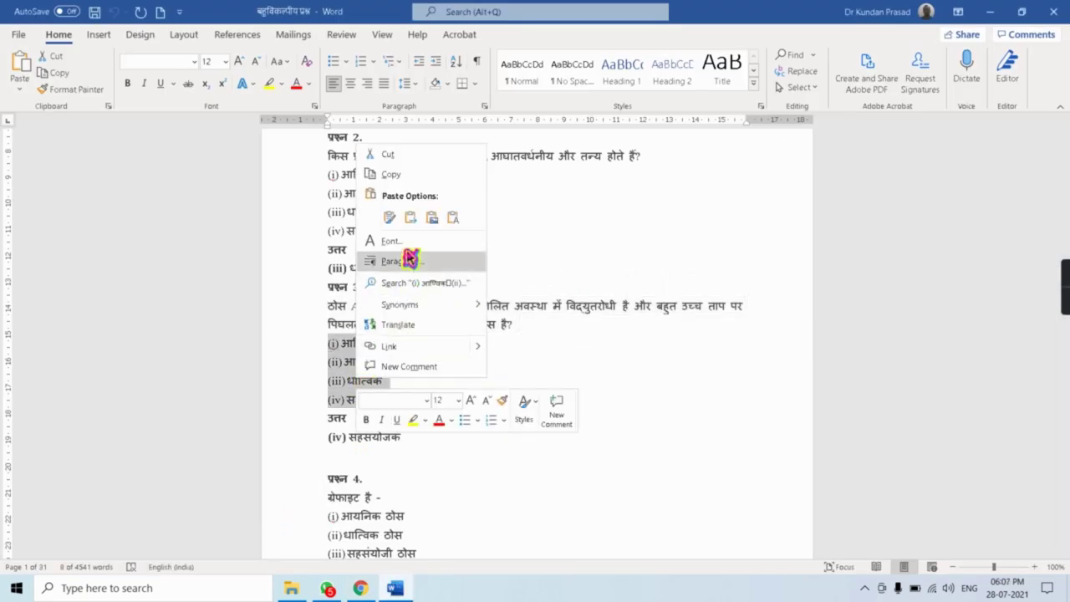
pyautogui.click(399, 174)
pyautogui.moveTo(360, 587)
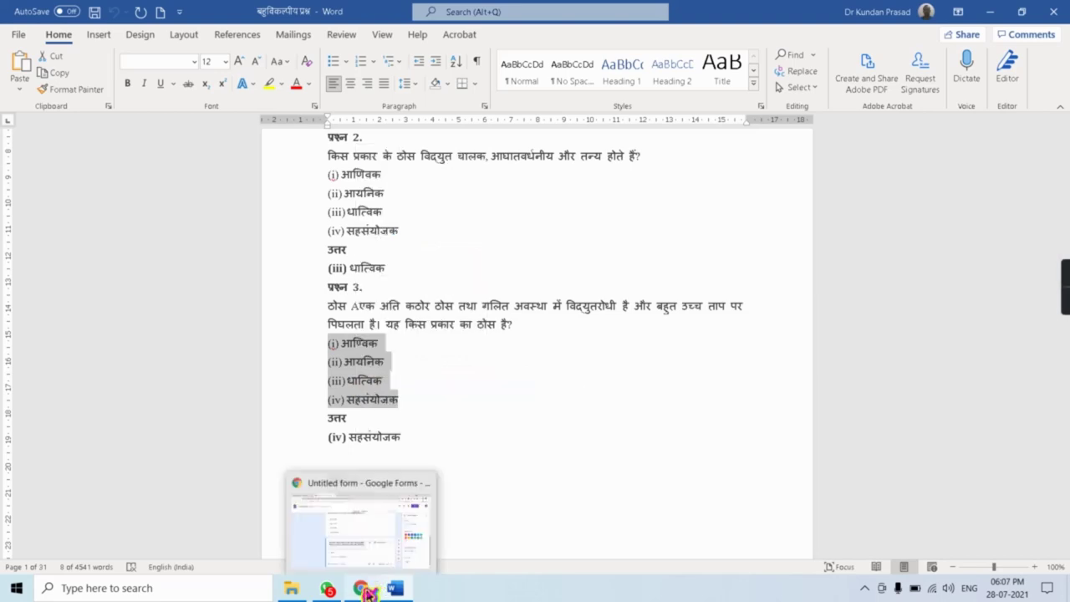
pyautogui.click(359, 518)
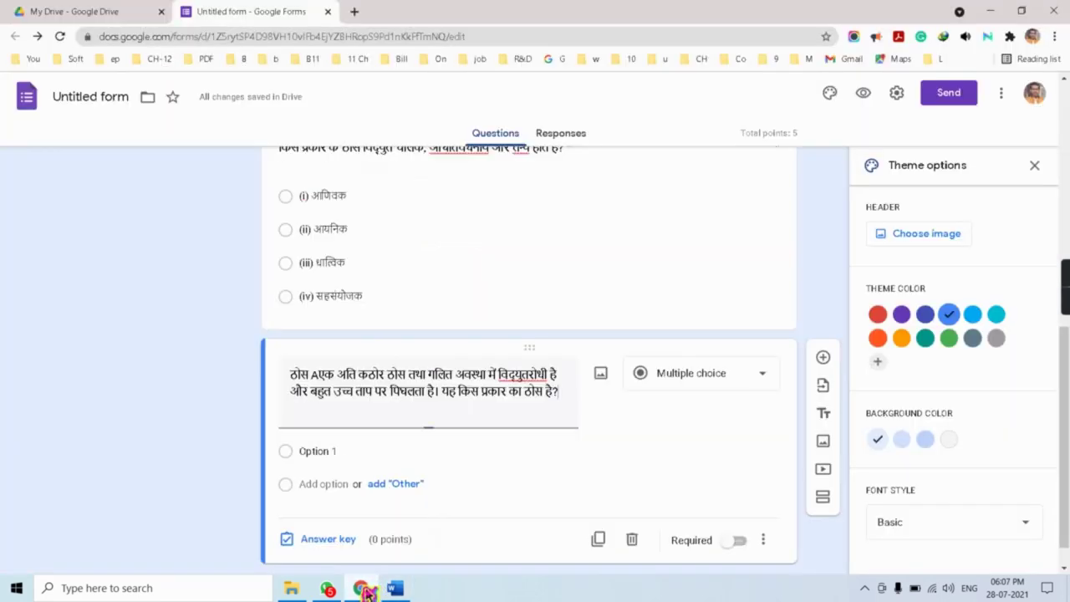
pyautogui.click(327, 455)
pyautogui.hotkey('ctrl', 'v')
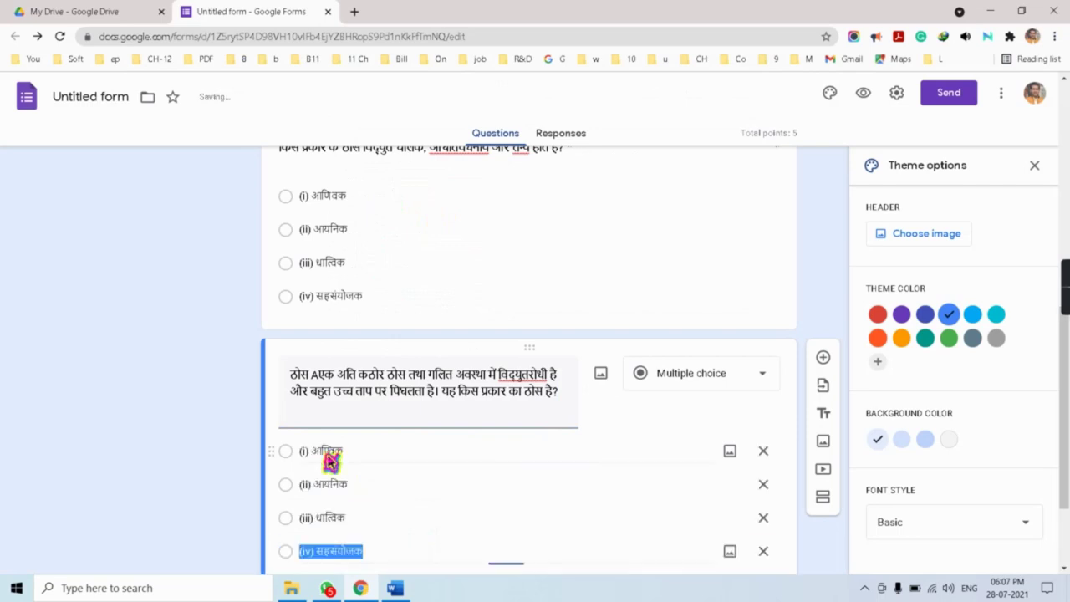
pyautogui.scroll(-2, 351, 484)
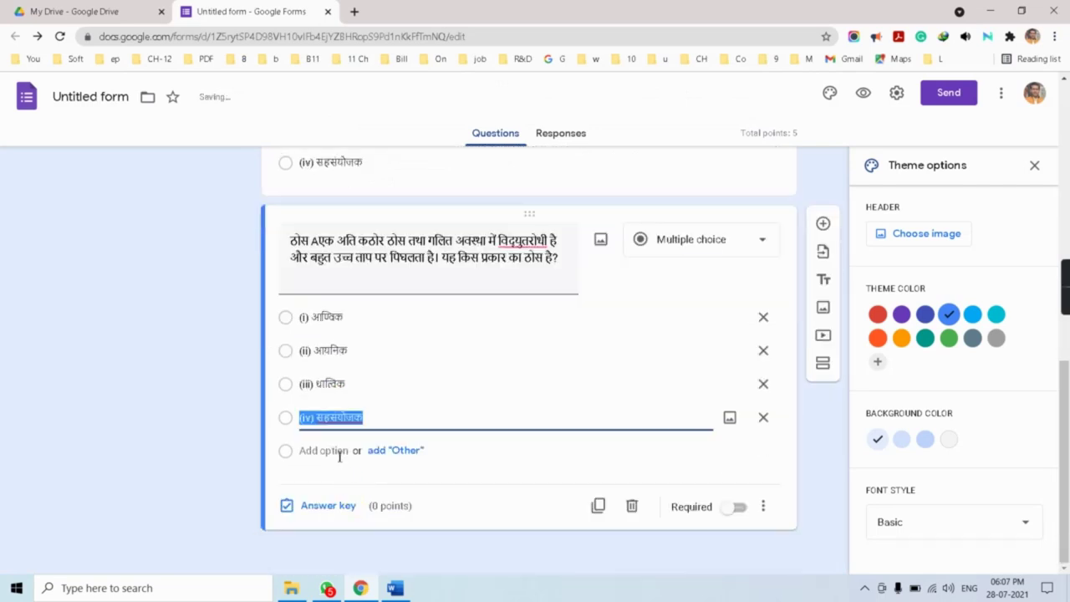
# Step: Check question 3's answer in the Word document and, back in the form in Chrome, set its answer key to (iv) सहसंयोजक with 5 points
pyautogui.click(398, 589)
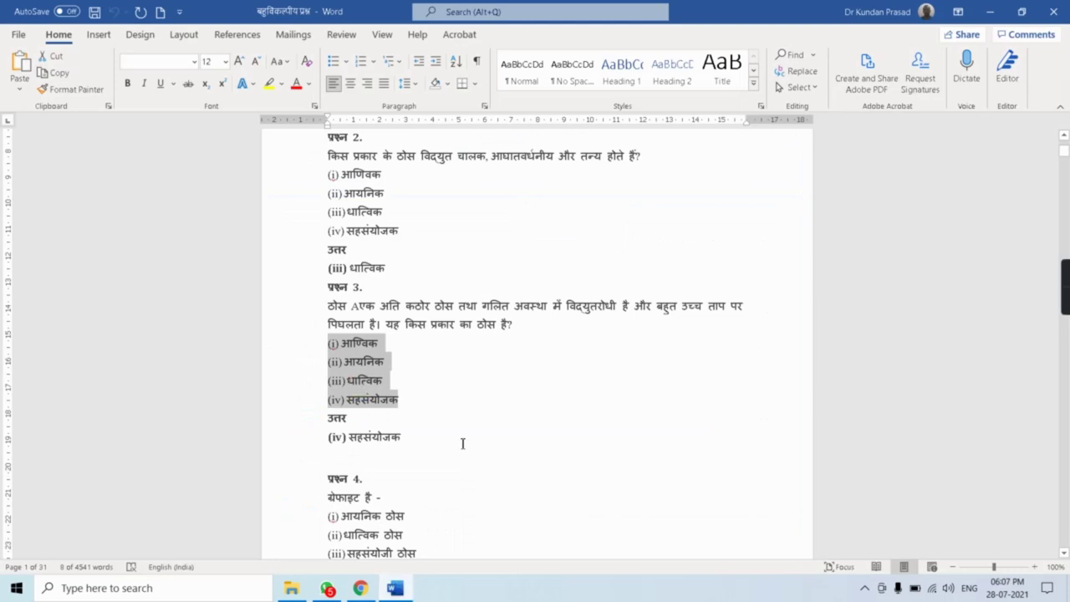
pyautogui.moveTo(360, 588)
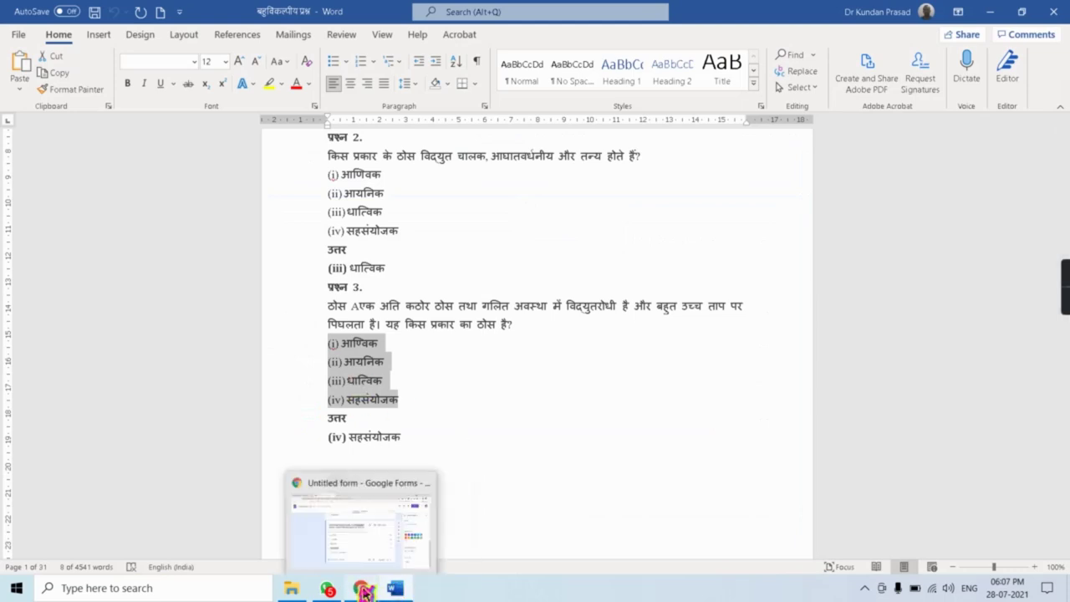
pyautogui.click(326, 533)
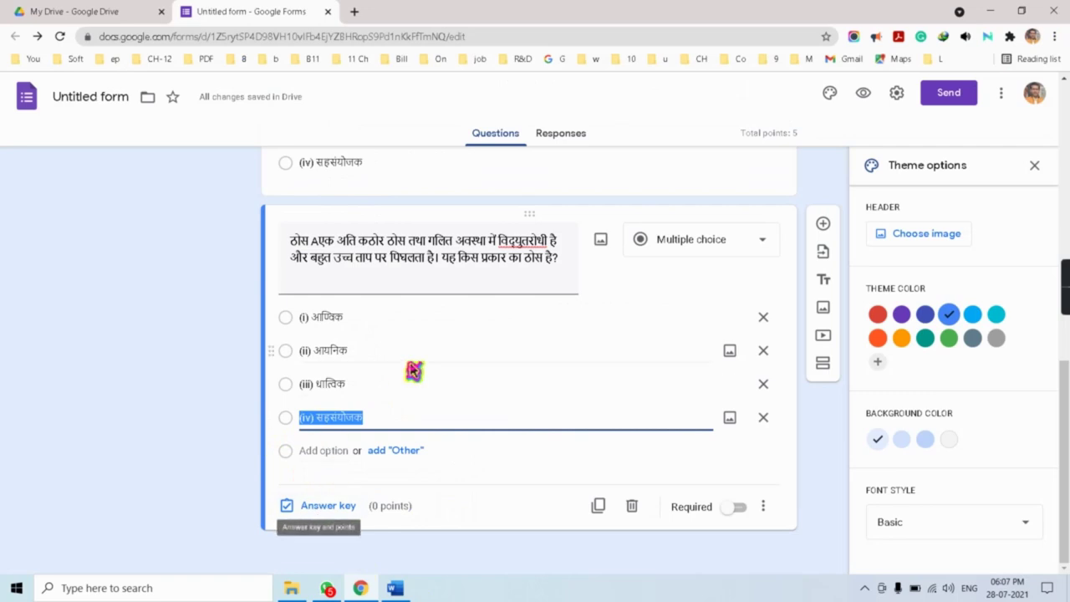
pyautogui.click(336, 508)
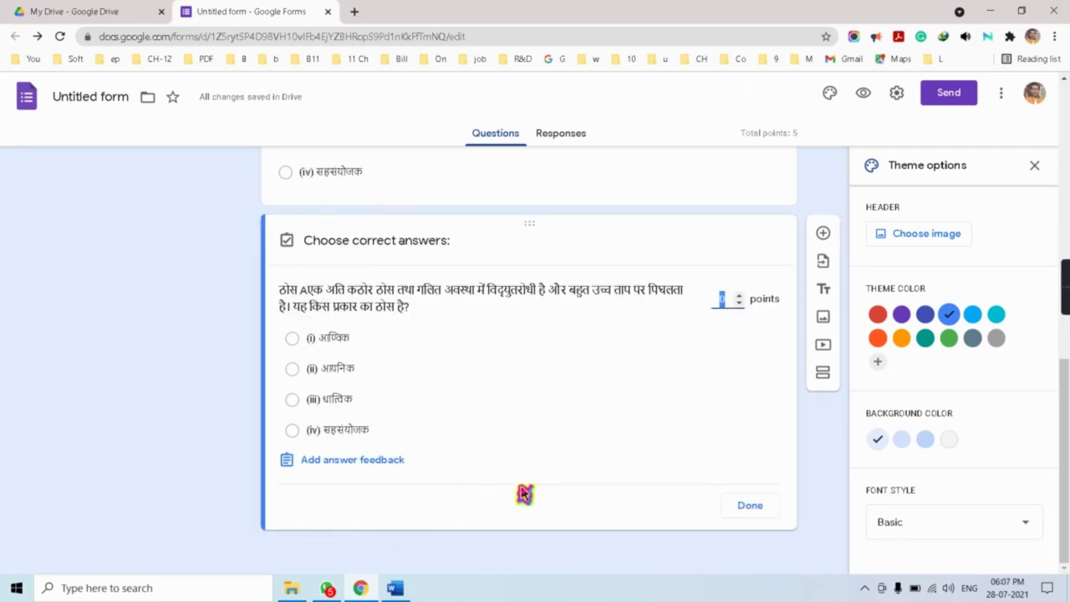
pyautogui.write('5')
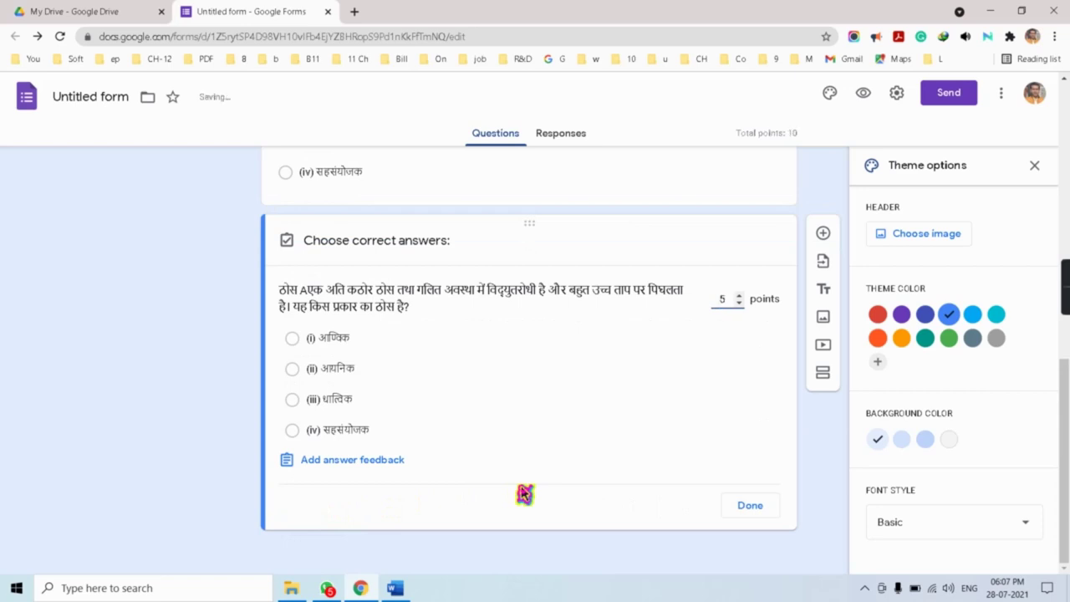
pyautogui.click(291, 431)
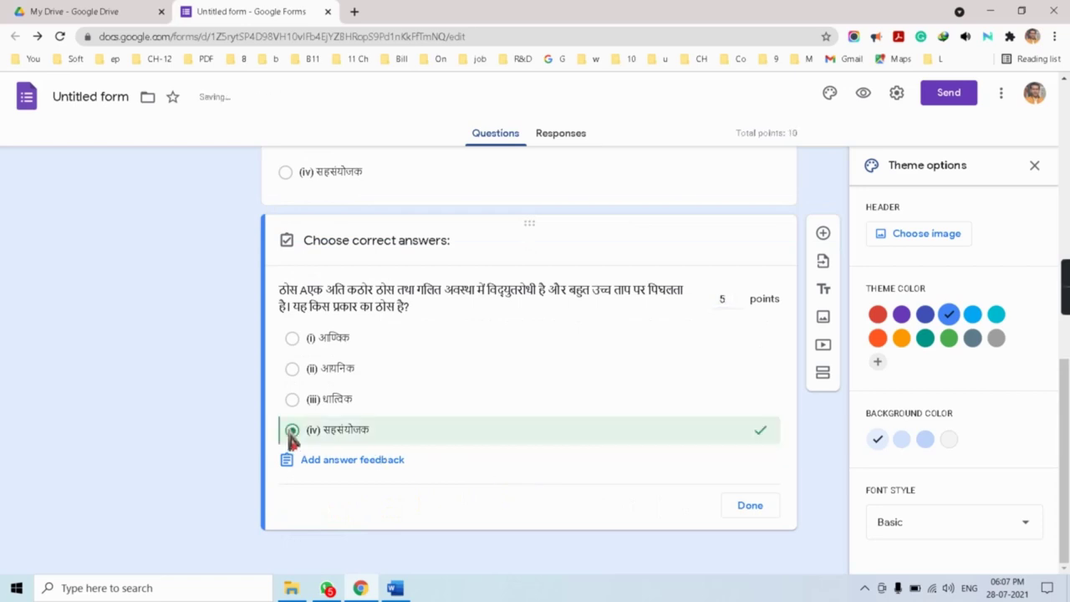
pyautogui.click(750, 506)
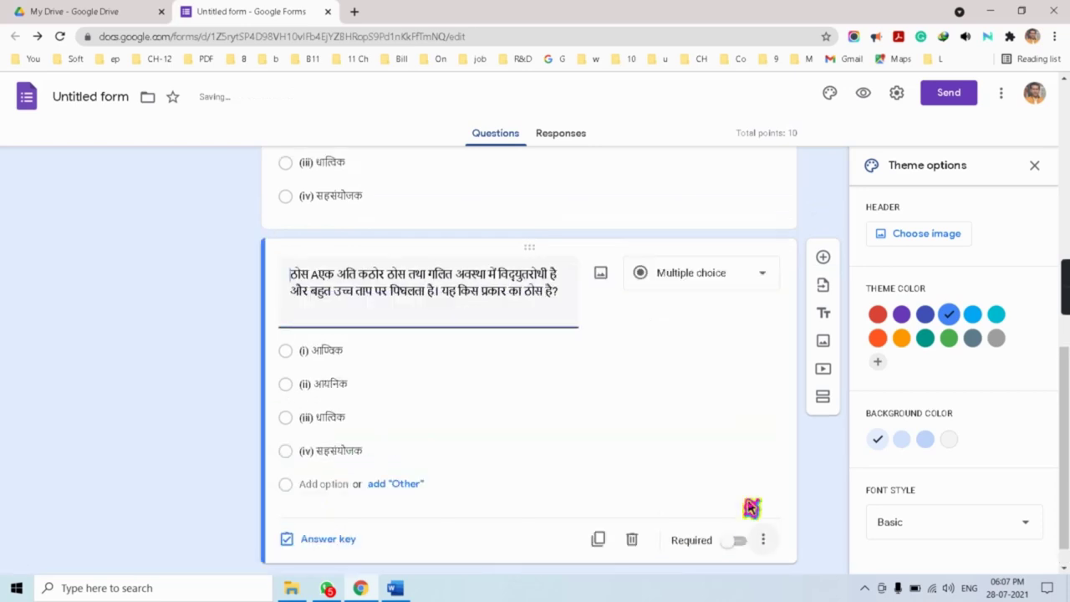
# Step: Make the question about solid A required and close the theme options
pyautogui.click(737, 540)
pyautogui.scroll(-1, 618, 439)
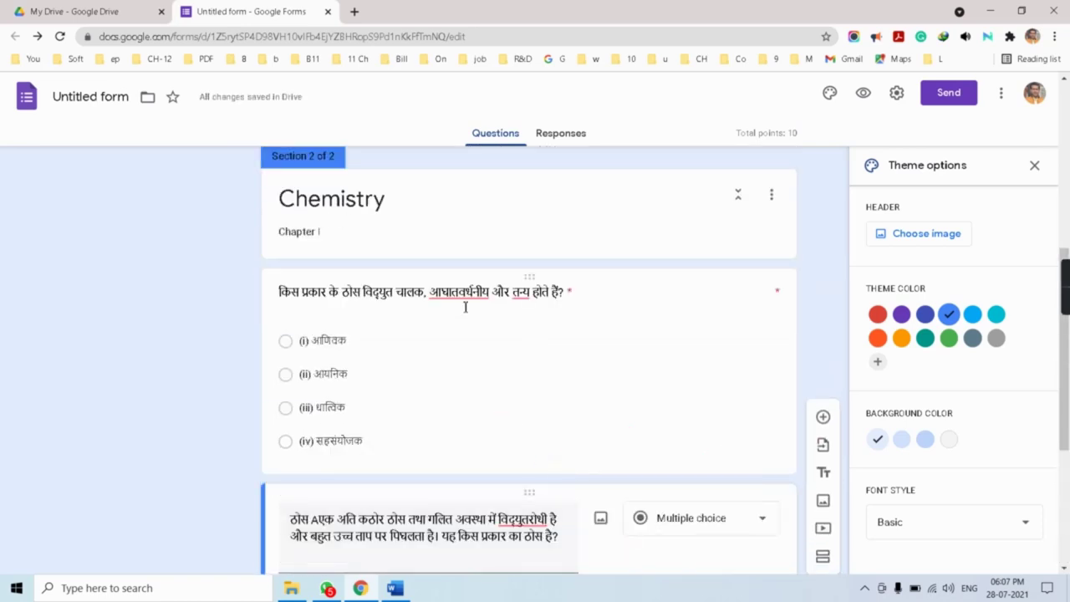
pyautogui.scroll(-3, 487, 338)
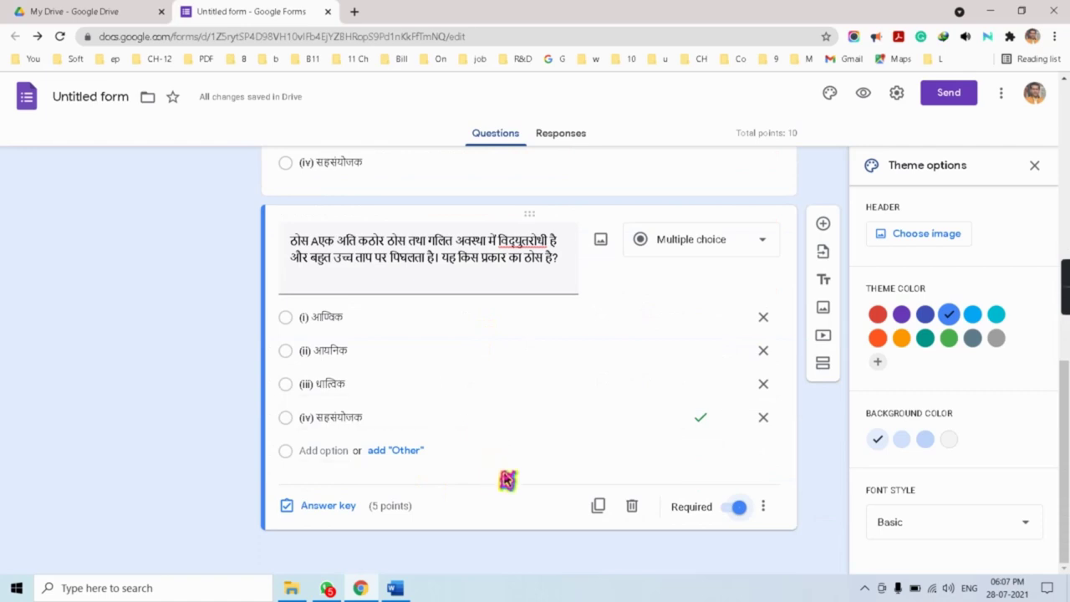
pyautogui.scroll(10, 565, 422)
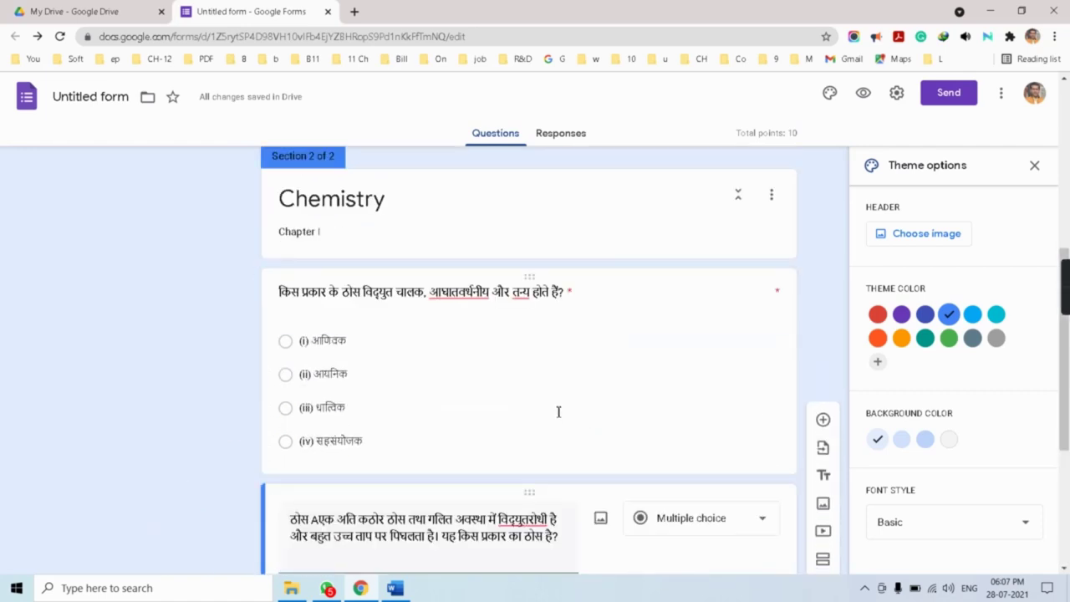
pyautogui.click(1035, 167)
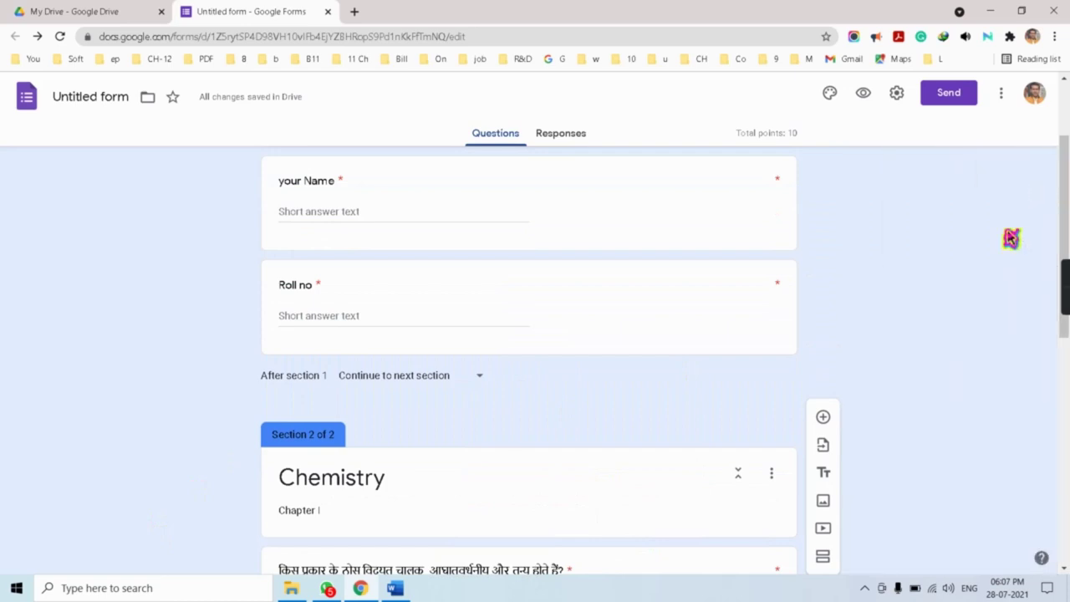
# Step: Generate a shortened link for sending the form, copy it to the clipboard and close the send dialog
pyautogui.click(948, 93)
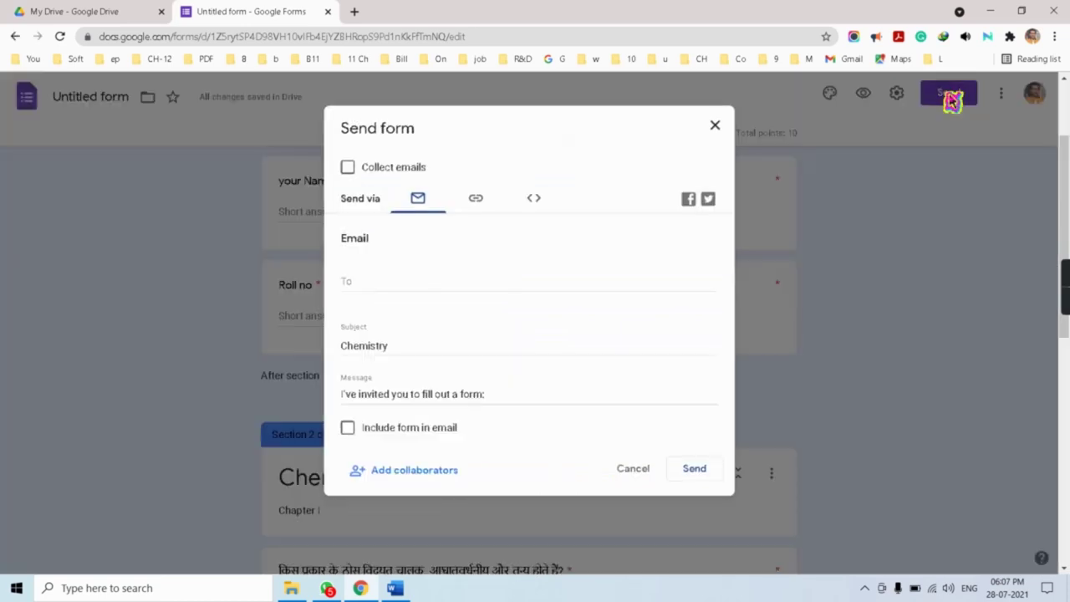
pyautogui.click(475, 201)
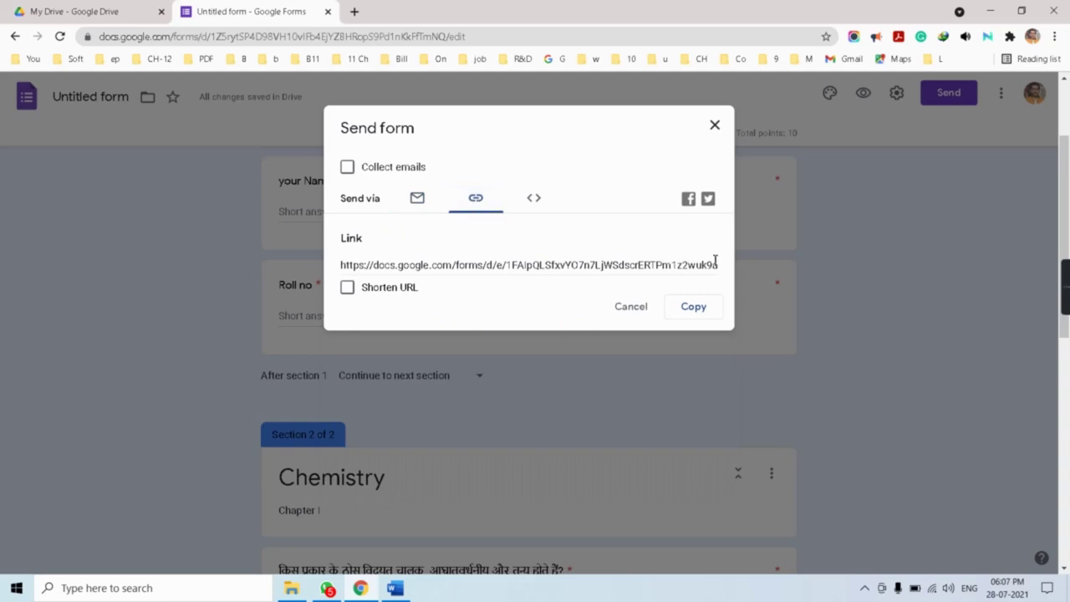
pyautogui.click(349, 288)
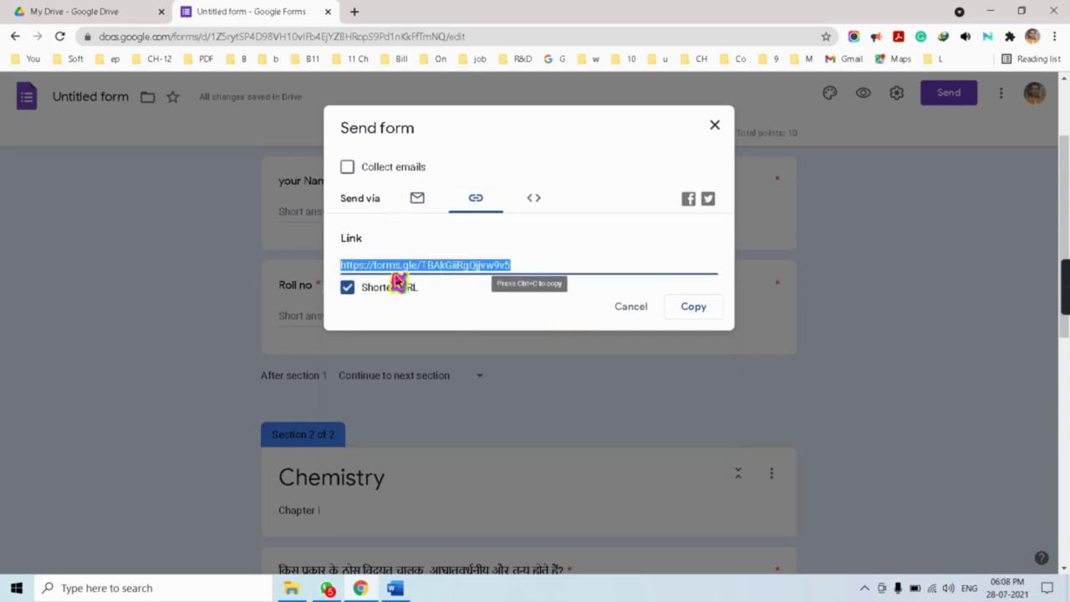
pyautogui.click(690, 311)
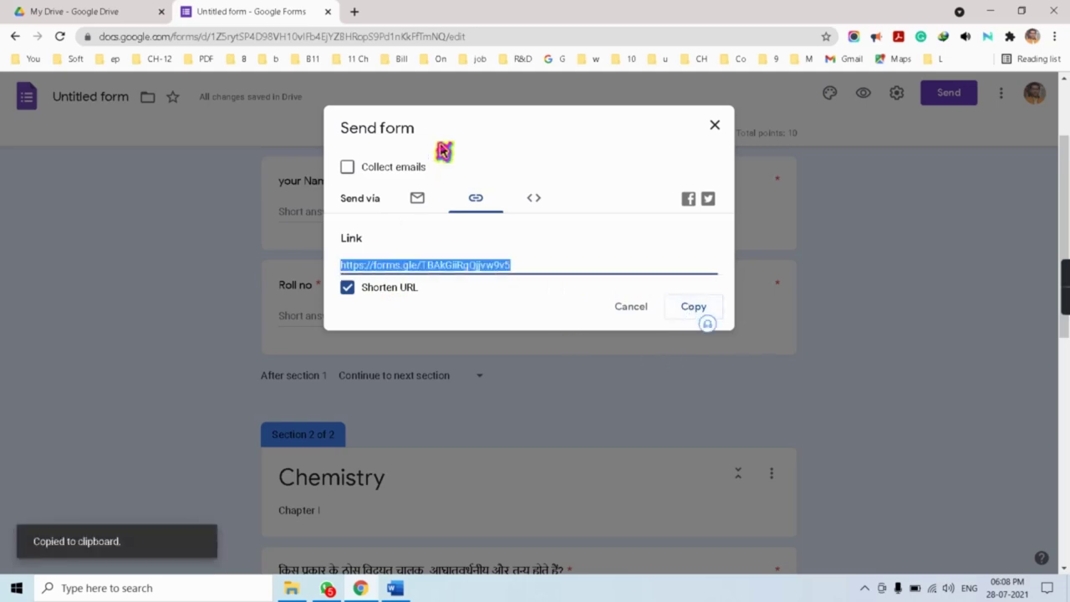
pyautogui.moveTo(360, 587)
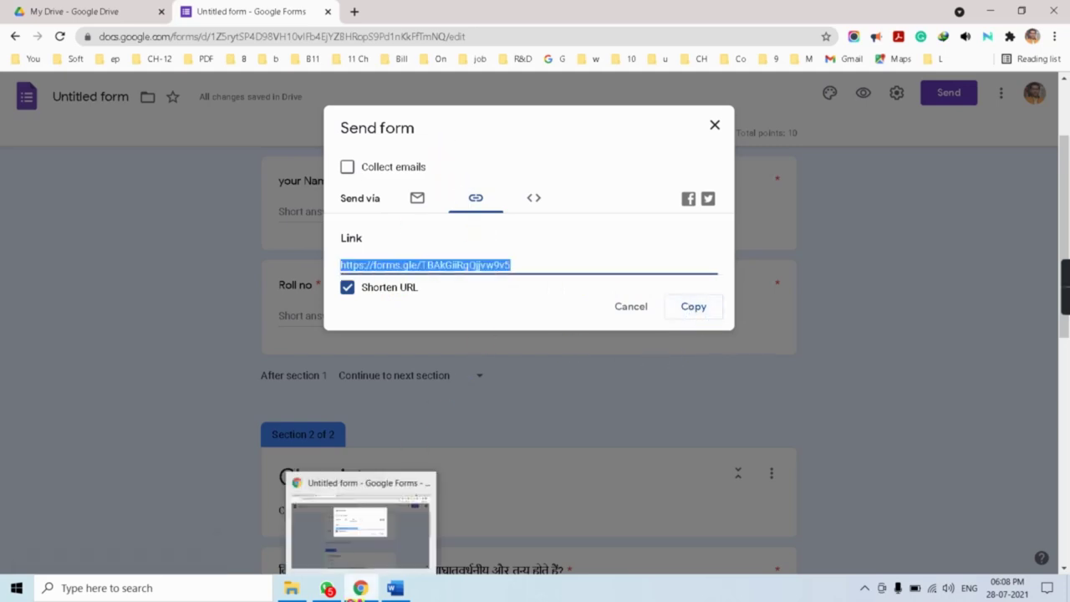
pyautogui.click(715, 129)
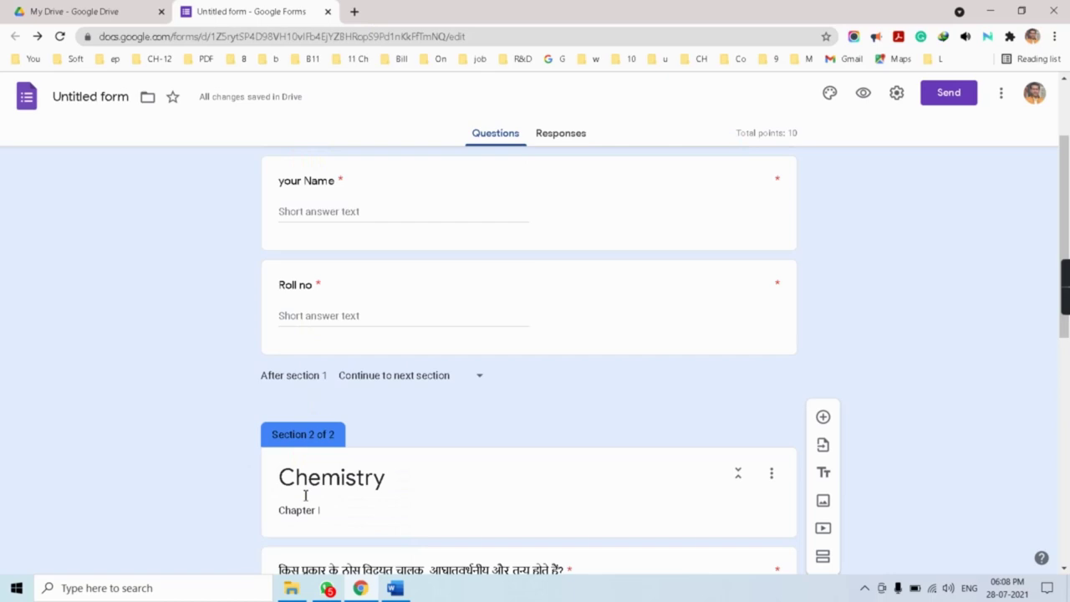
# Step: Switch to WhatsApp and send the copied form link to the group गर्खा रसायन विज्ञान12
pyautogui.click(328, 589)
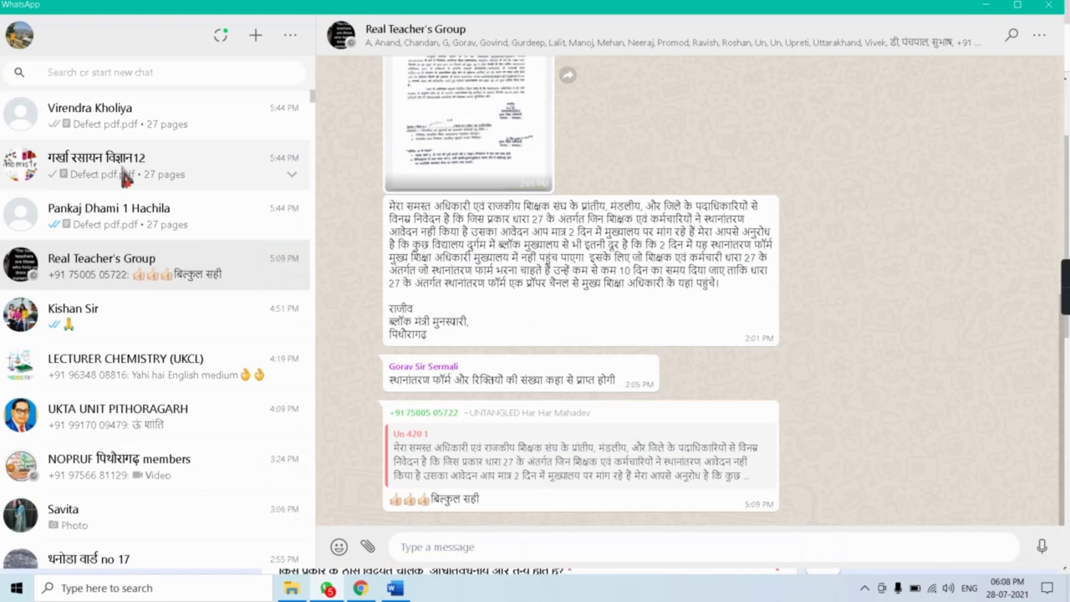
pyautogui.click(123, 175)
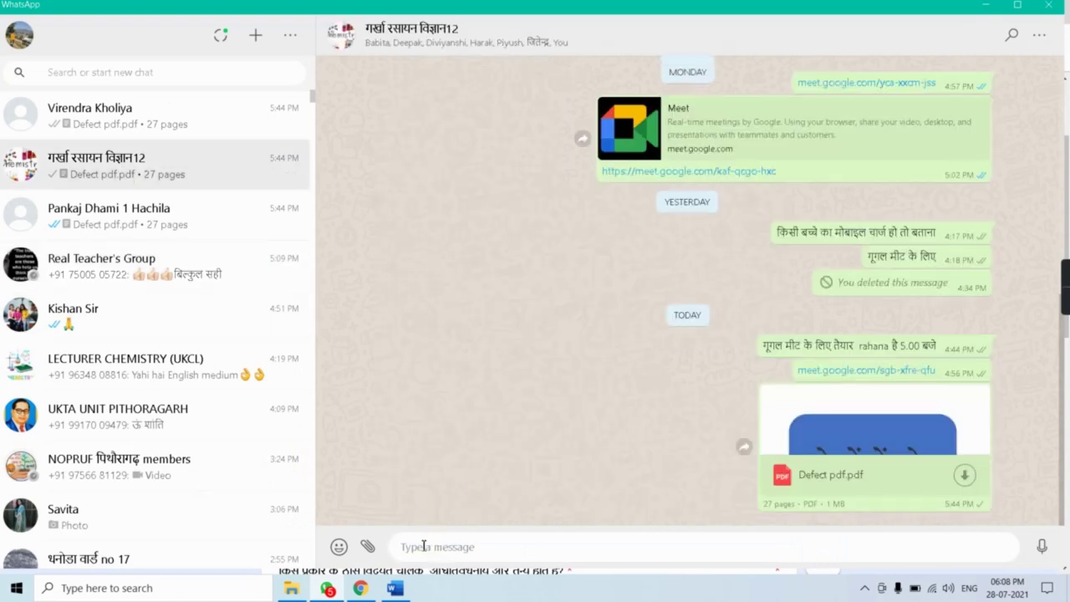
pyautogui.hotkey('ctrl', 'v')
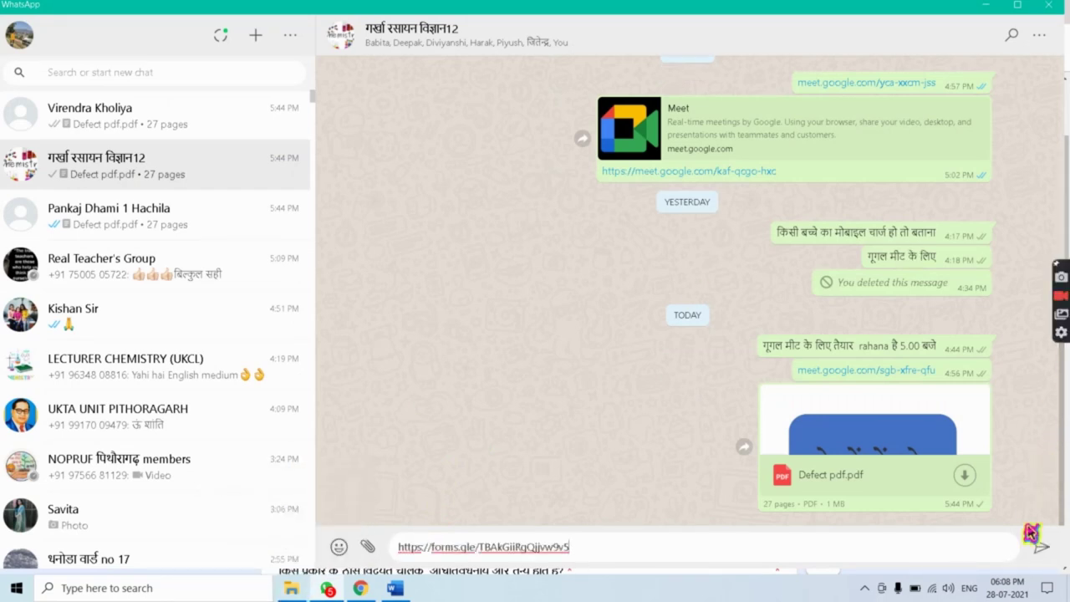
pyautogui.click(1043, 550)
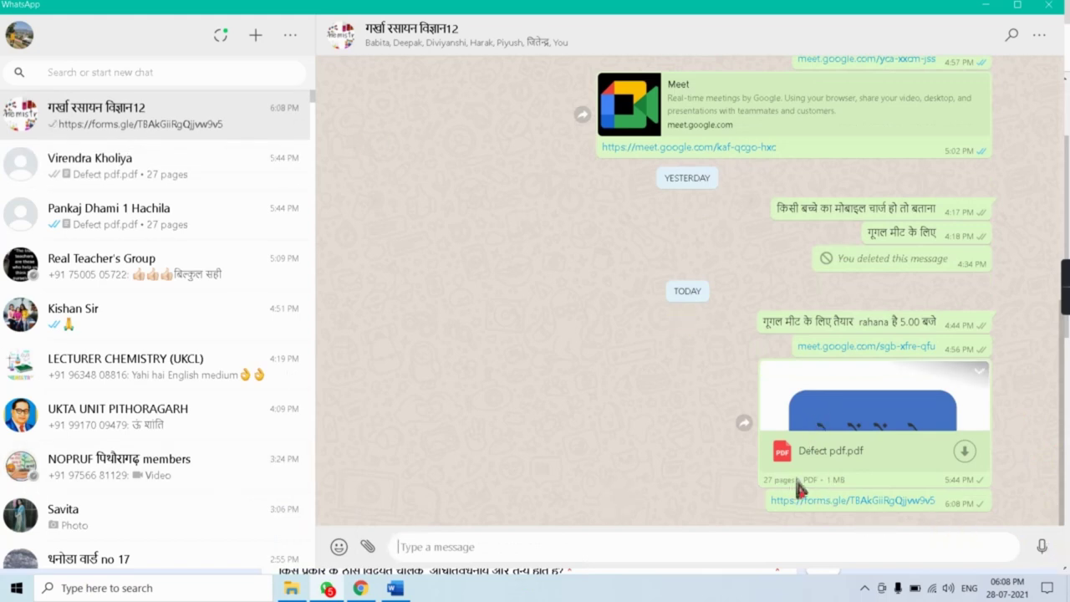
# Step: Open the sent form link from WhatsApp in Chrome, fill in the respondent's name and roll number 1, and continue to the questions page
pyautogui.doubleClick(865, 511)
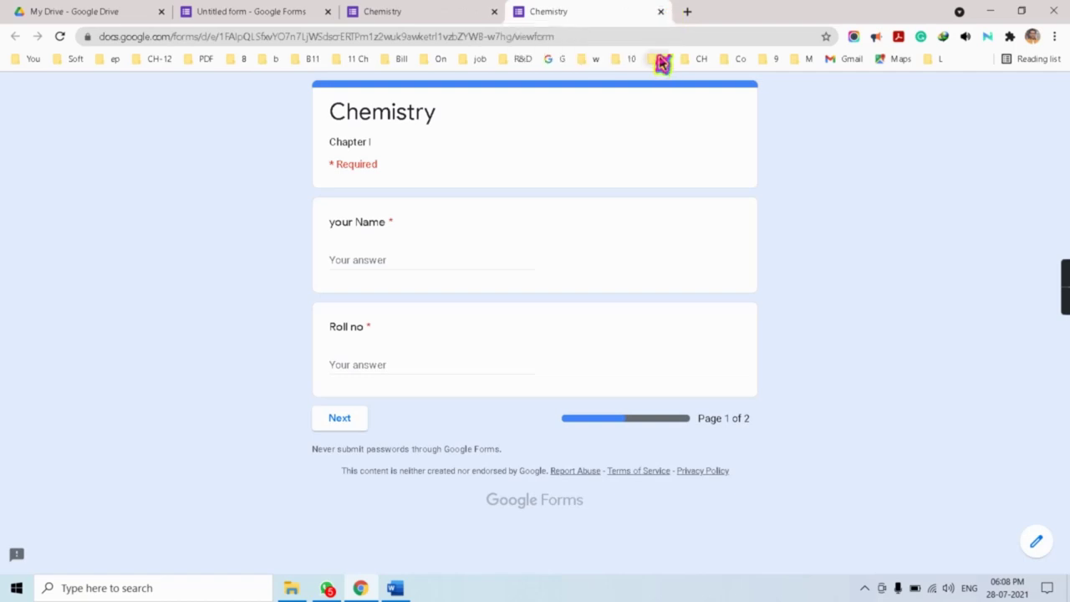
pyautogui.click(660, 12)
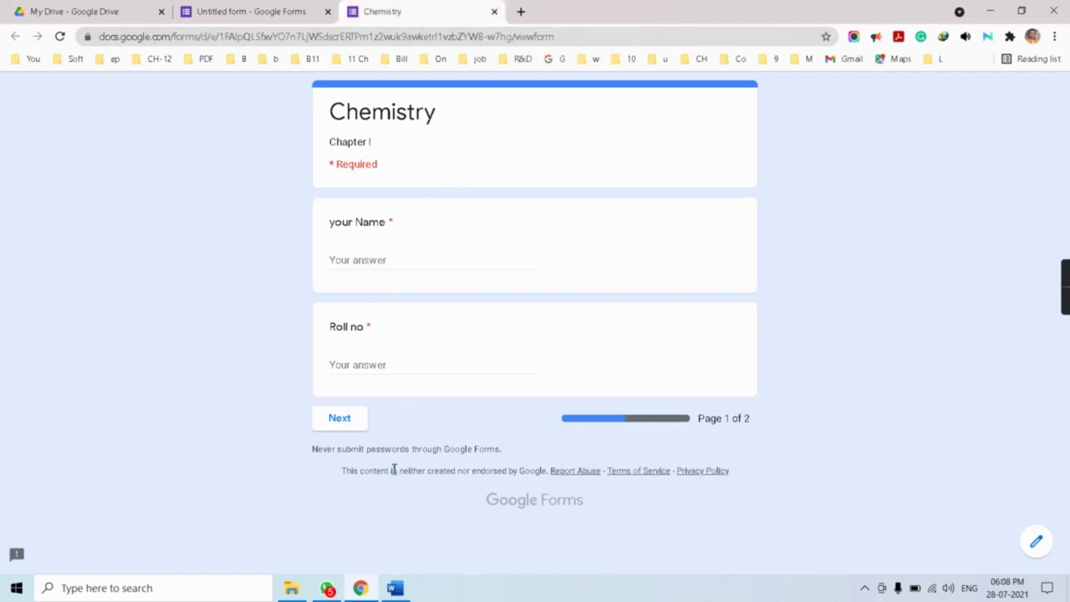
pyautogui.click(378, 259)
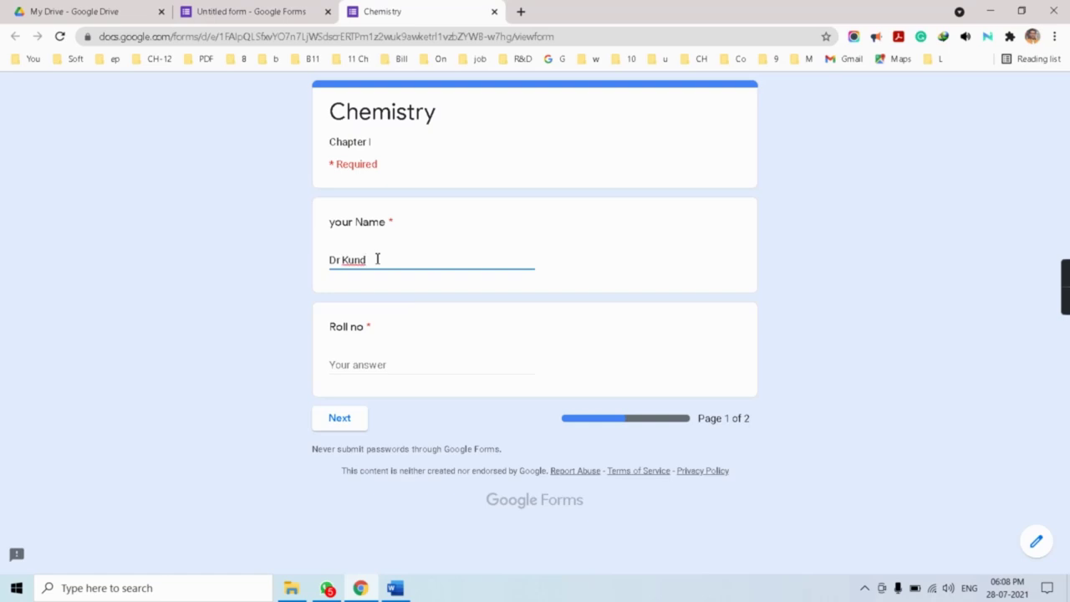
pyautogui.click(363, 360)
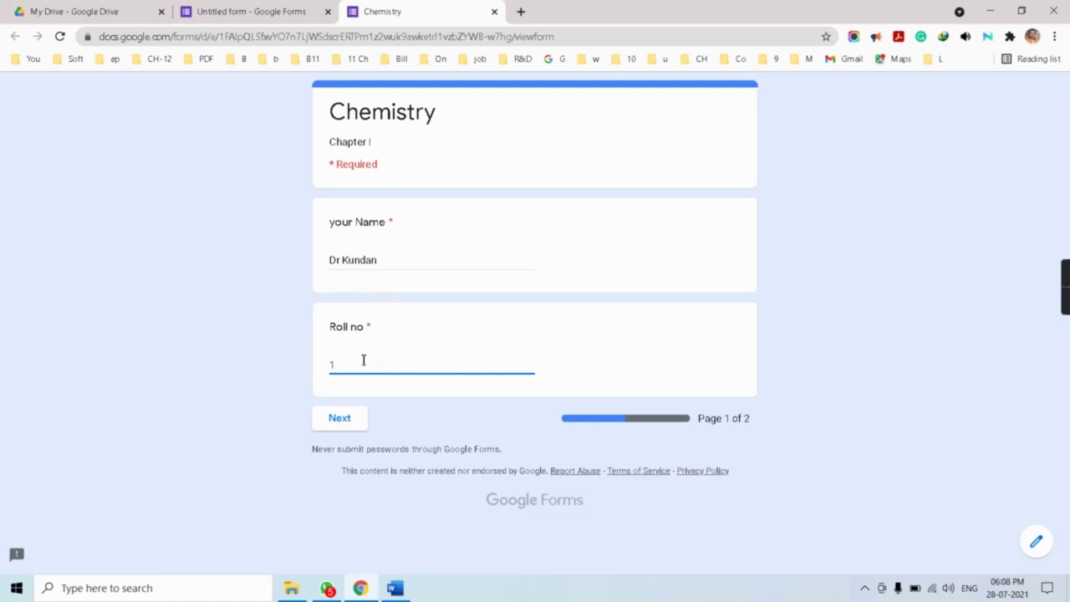
pyautogui.click(353, 422)
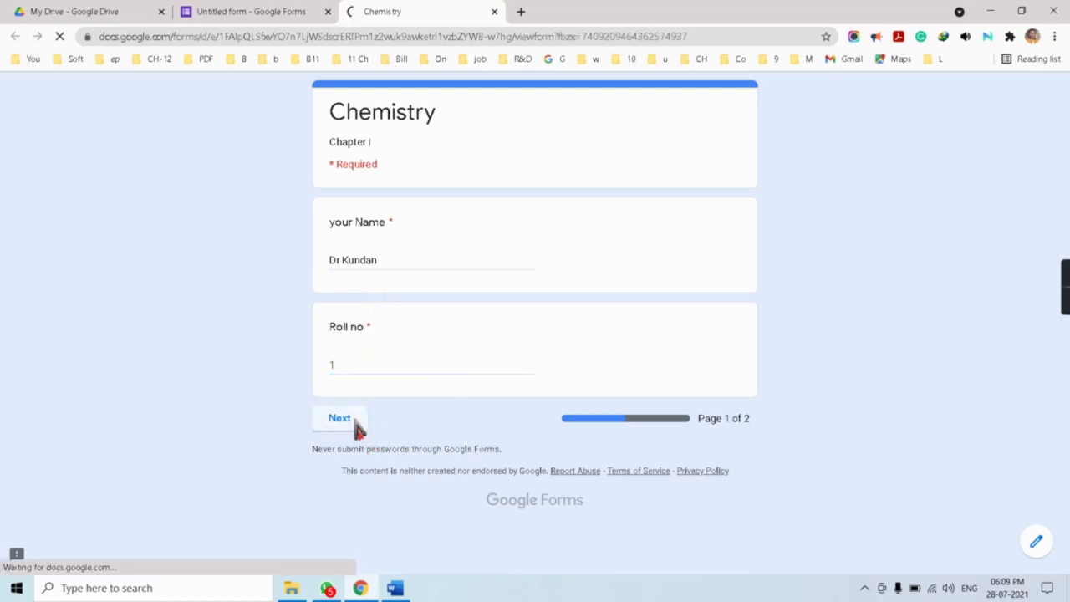
# Step: Answer the first question with (iii) धात्विक and the question about solid A with (iv) सहसंयोजक, and submit the form
pyautogui.scroll(-3, 415, 390)
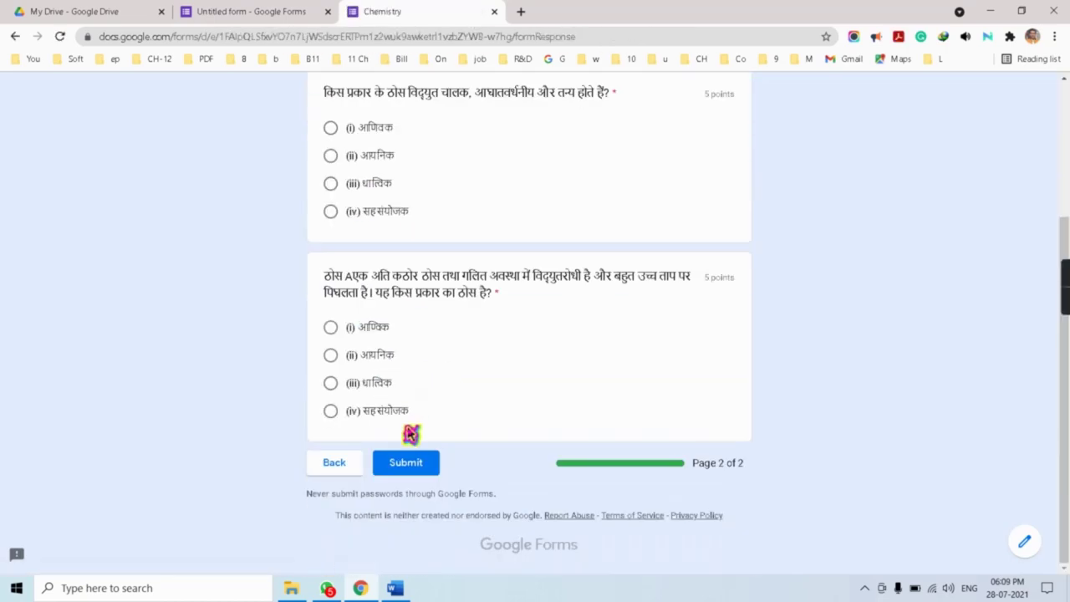
pyautogui.scroll(2, 612, 244)
pyautogui.scroll(-1, 613, 267)
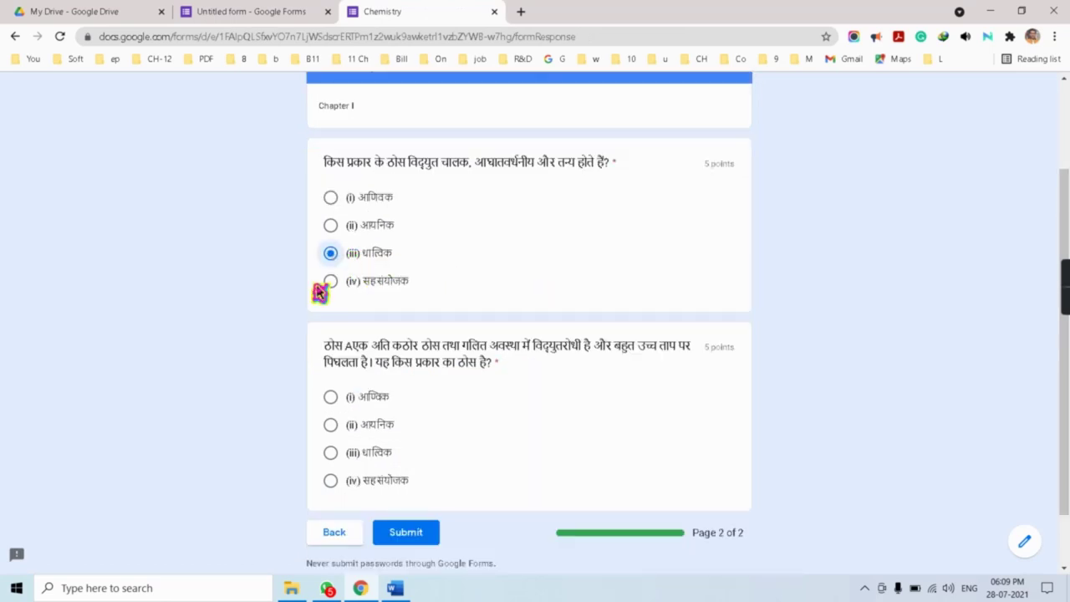
pyautogui.click(333, 483)
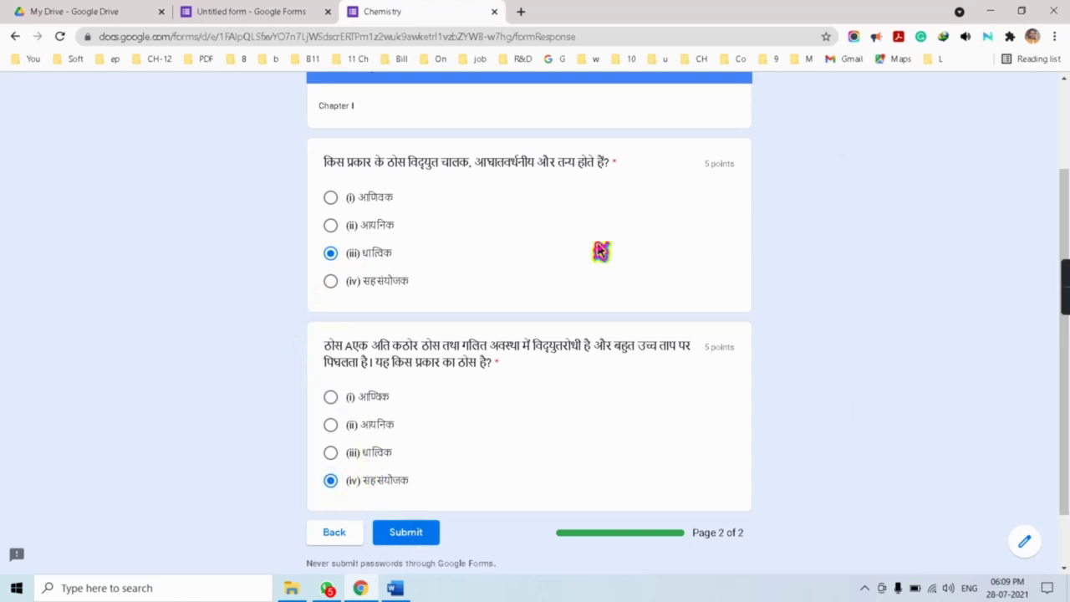
pyautogui.click(425, 537)
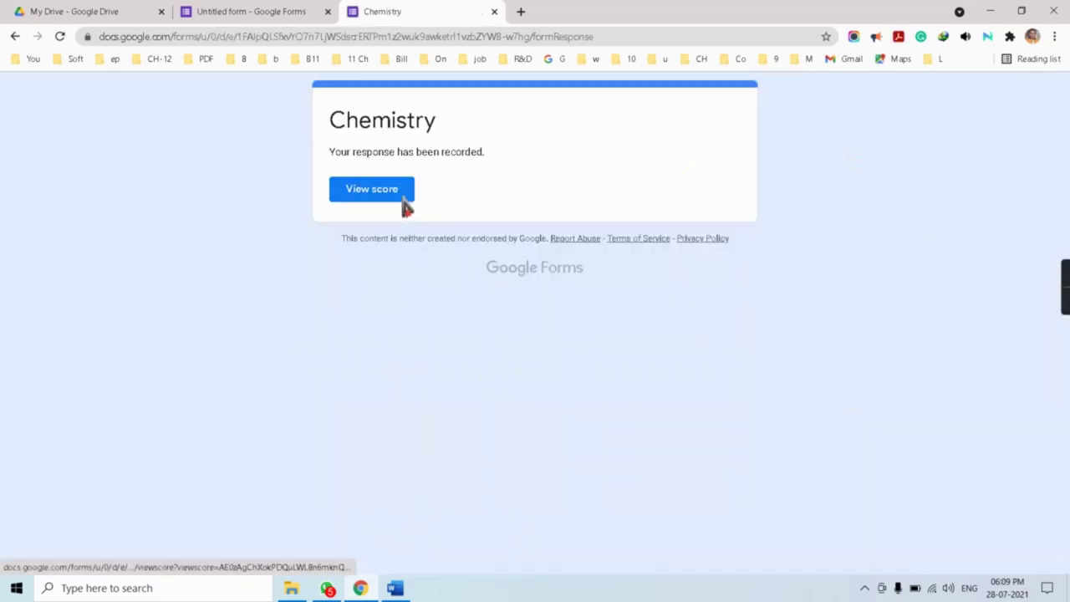
# Step: View the score of the submitted quiz, examine the total points and the marking of each answer, and close the score page
pyautogui.click(371, 194)
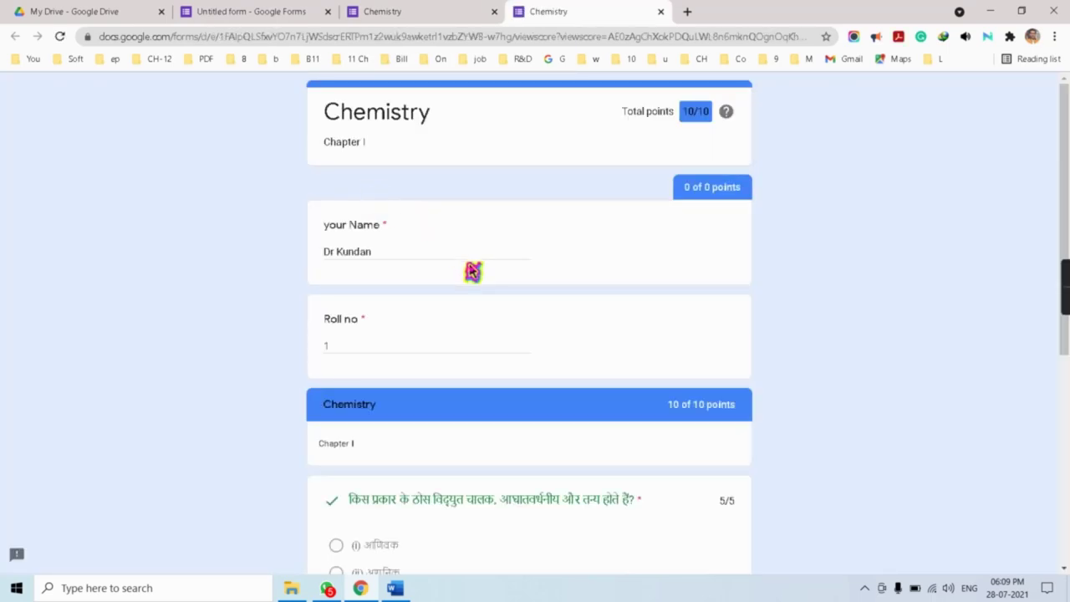
pyautogui.scroll(-6, 473, 288)
pyautogui.scroll(4, 474, 384)
pyautogui.scroll(-1, 618, 406)
pyautogui.scroll(3, 651, 403)
pyautogui.scroll(-3, 702, 426)
pyautogui.scroll(3, 723, 454)
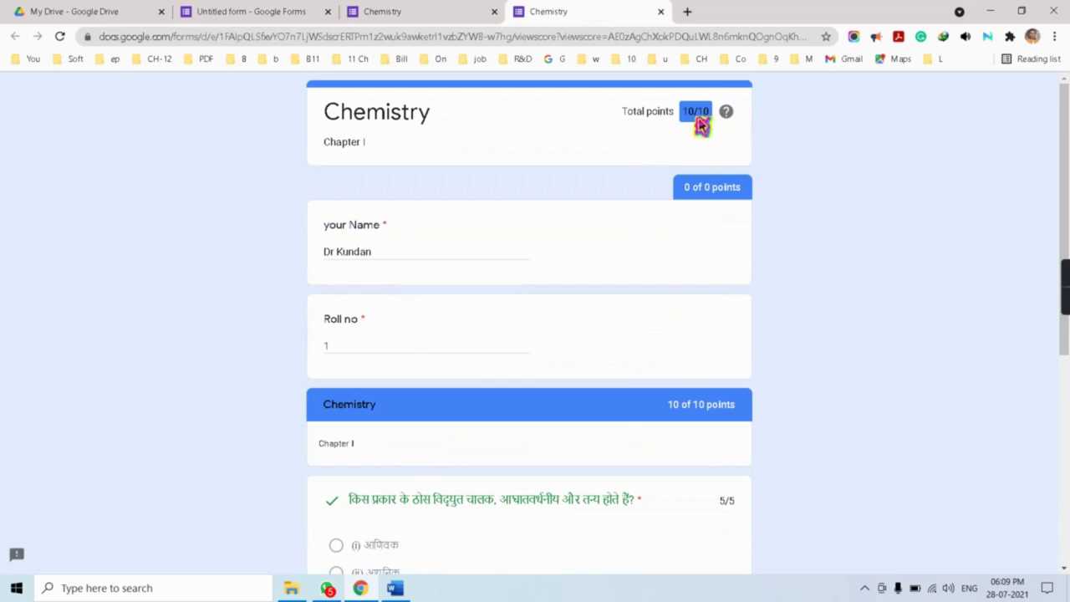
pyautogui.scroll(-3, 657, 323)
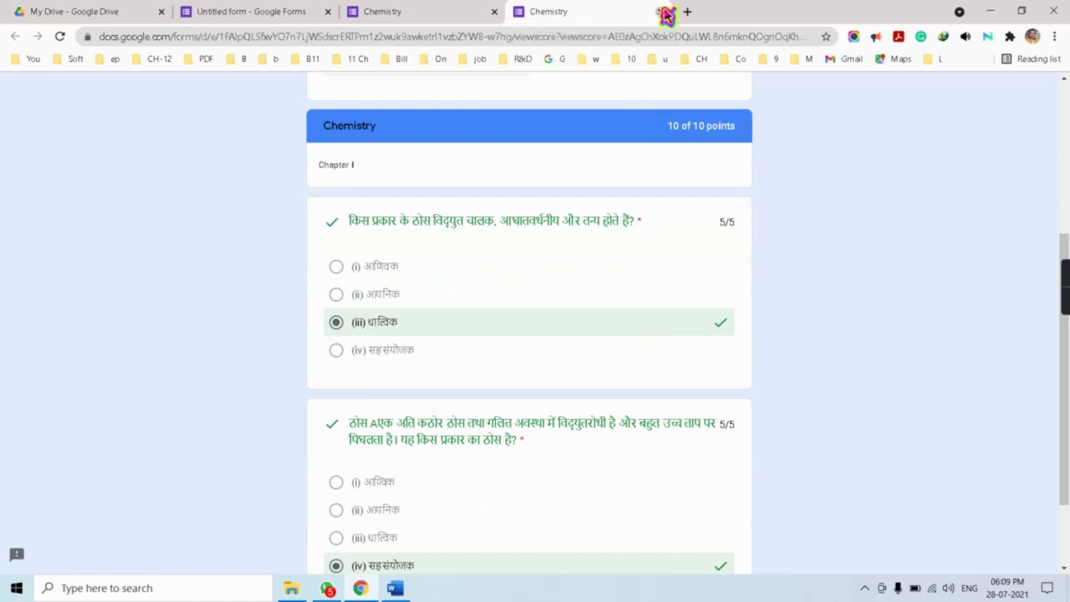
pyautogui.click(665, 13)
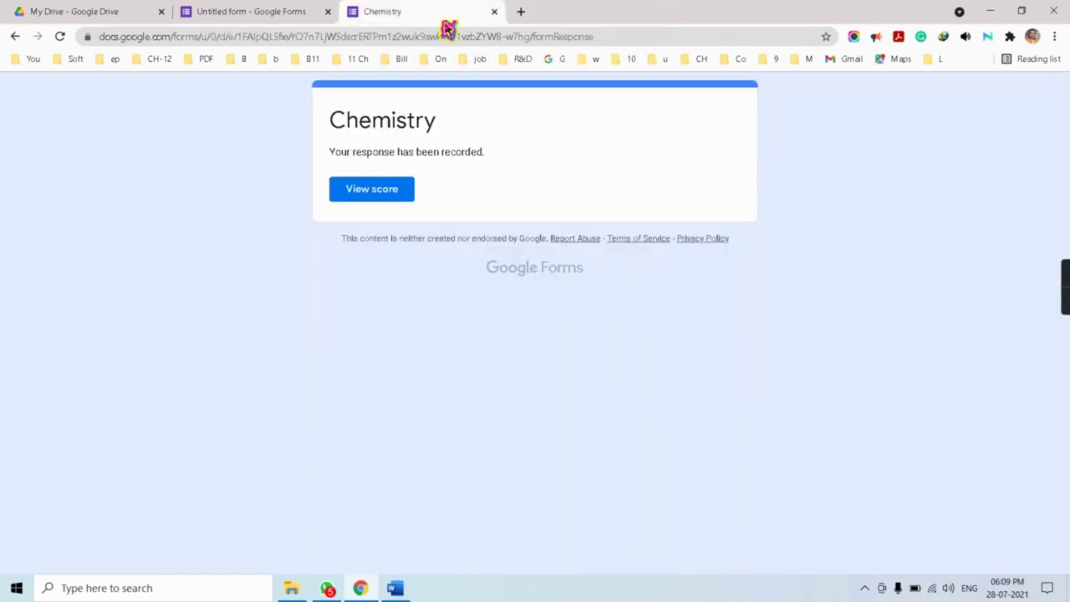
# Step: Close the submitted form's tab and examine the individual response with its answers and points in the form editor
pyautogui.click(494, 12)
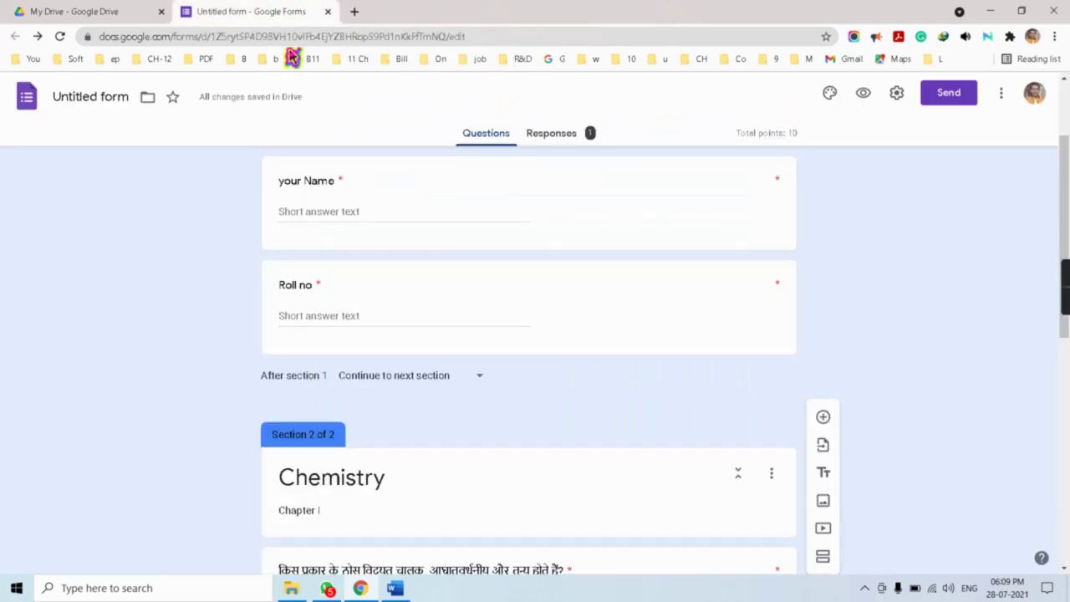
pyautogui.scroll(2, 551, 224)
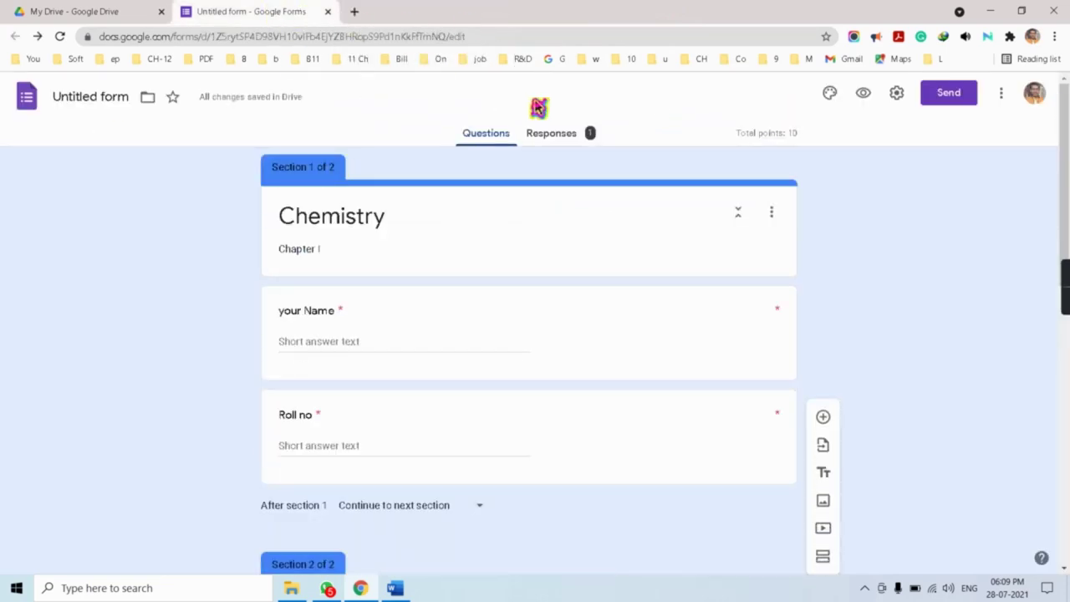
pyautogui.click(562, 143)
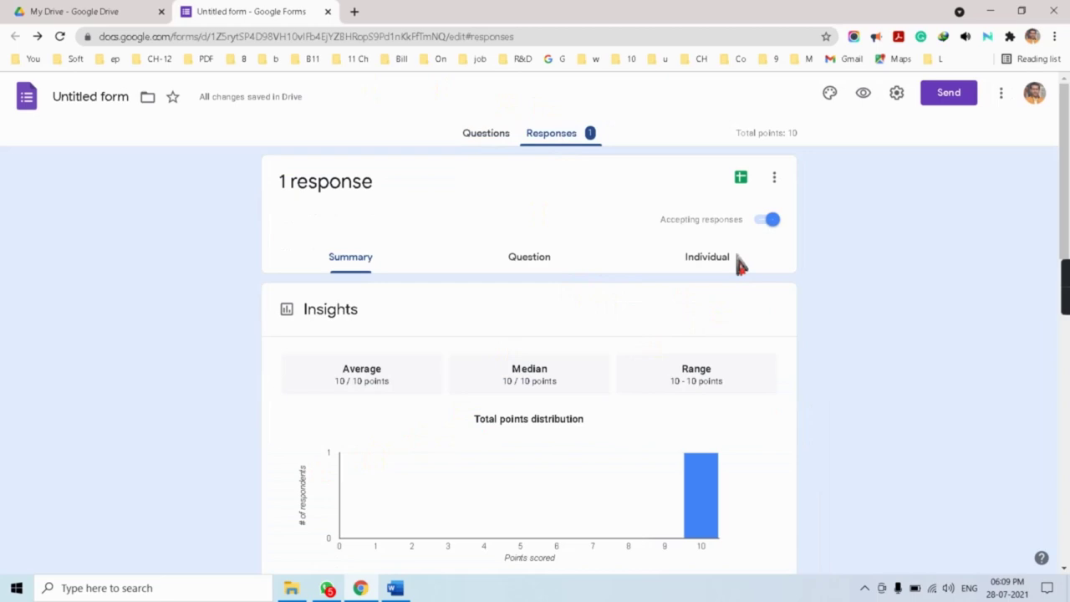
pyautogui.click(716, 265)
pyautogui.scroll(-3, 531, 368)
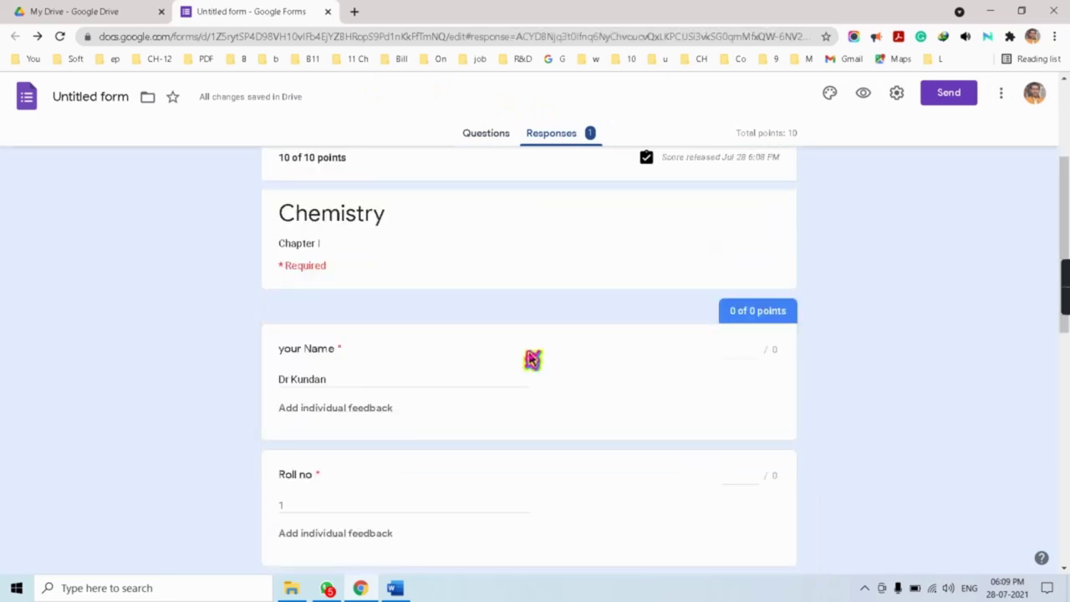
pyautogui.scroll(-5, 516, 391)
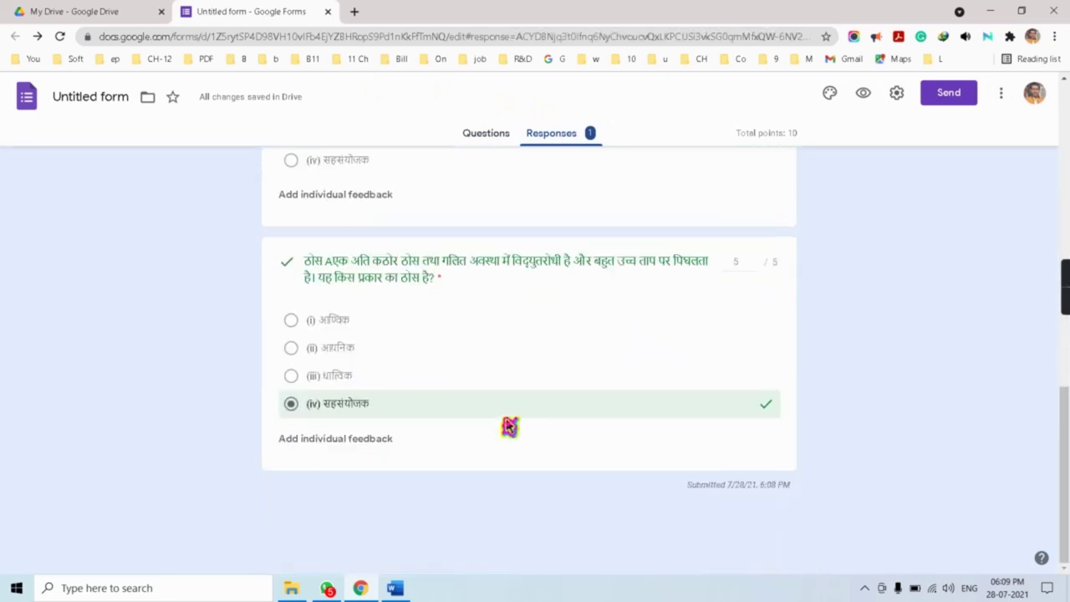
pyautogui.scroll(8, 510, 429)
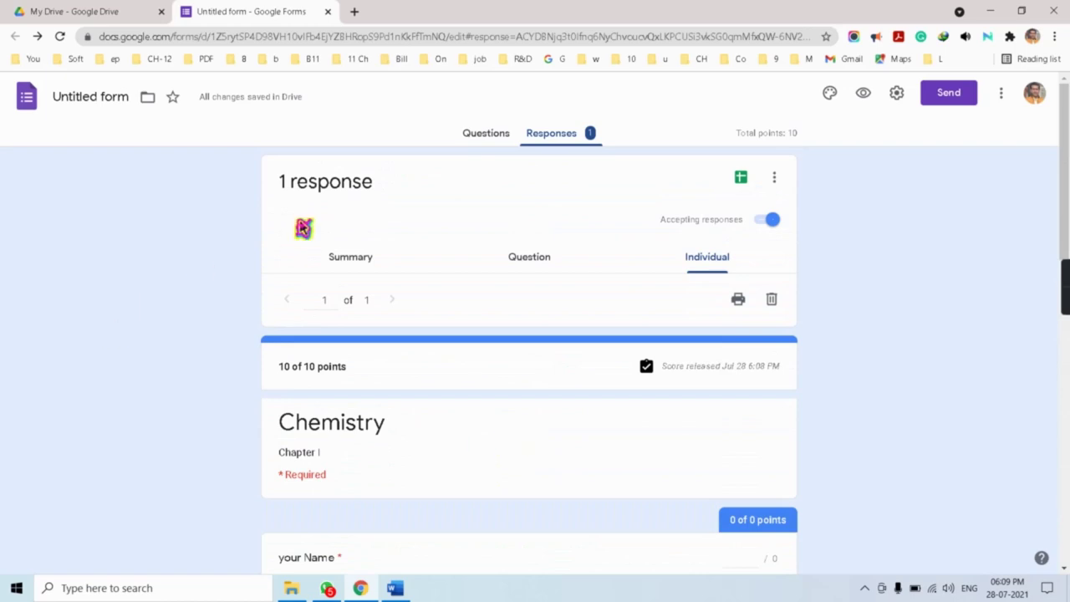
# Step: Create a new spreadsheet for the form's responses, replacing its default name with one for Chemistry
pyautogui.click(742, 181)
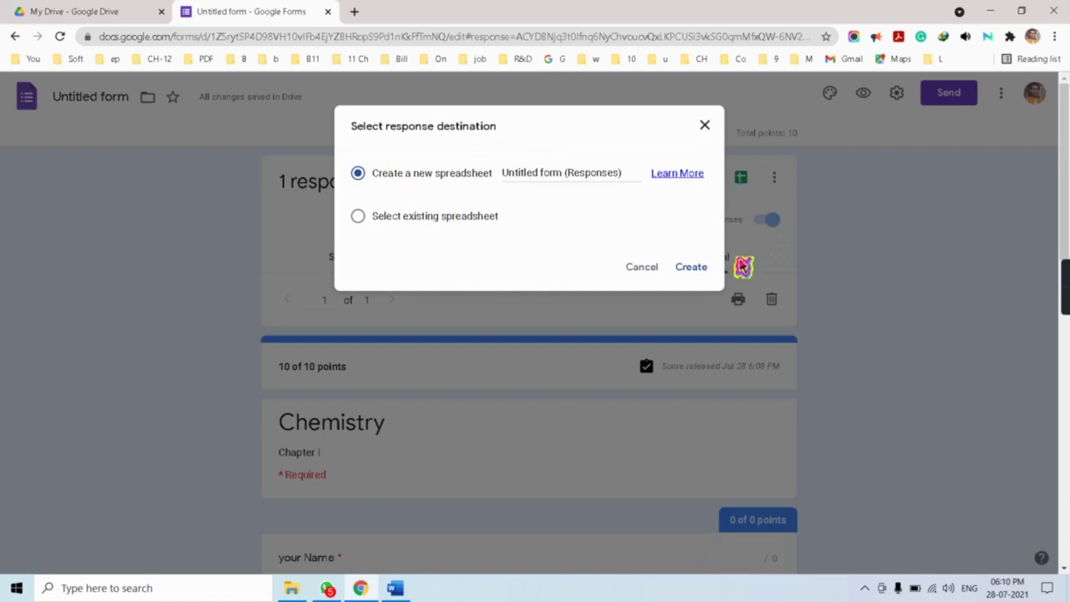
pyautogui.click(541, 173)
pyautogui.write('c')
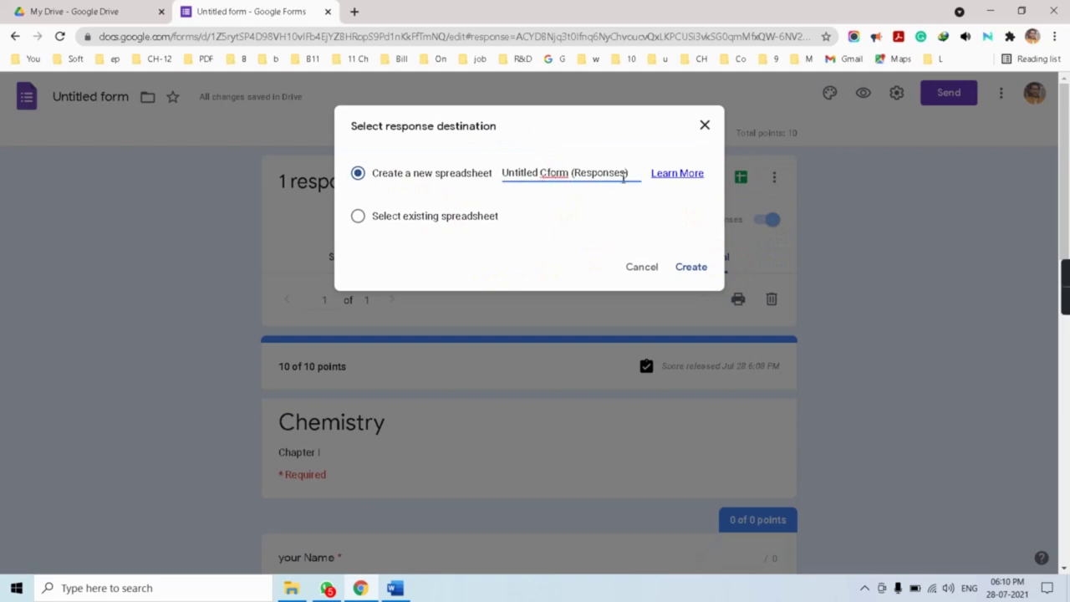
pyautogui.moveTo(591, 170); pyautogui.dragTo(505, 173)
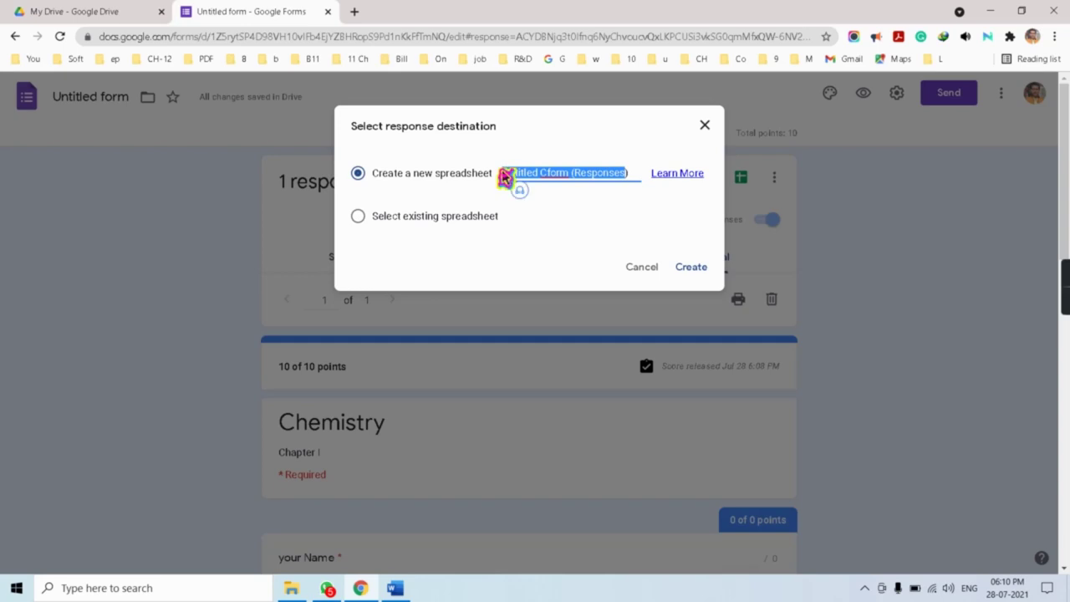
pyautogui.press('BackSpace')
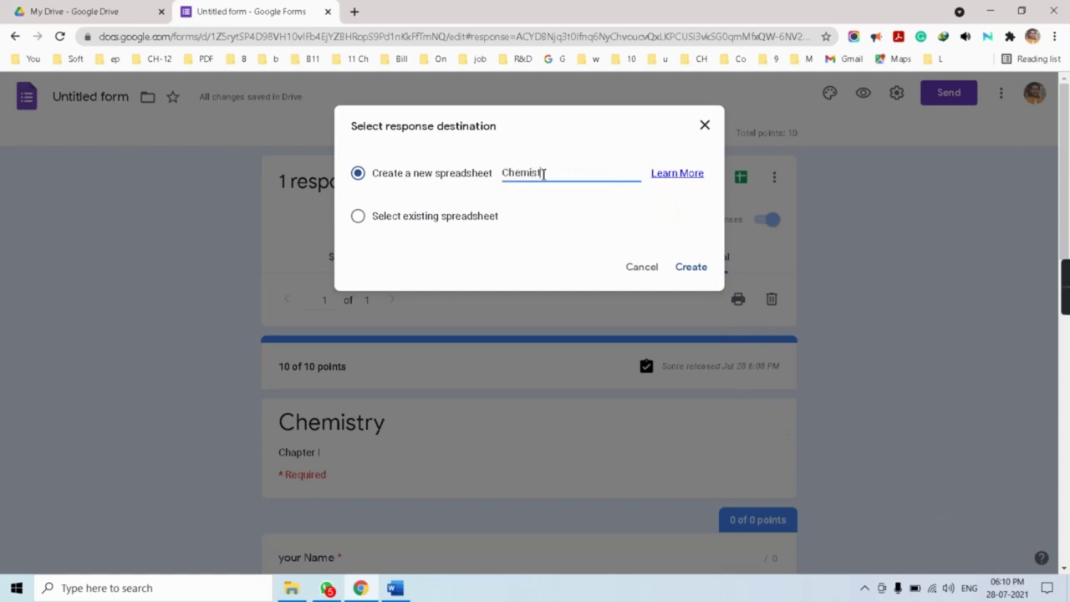
pyautogui.click(684, 269)
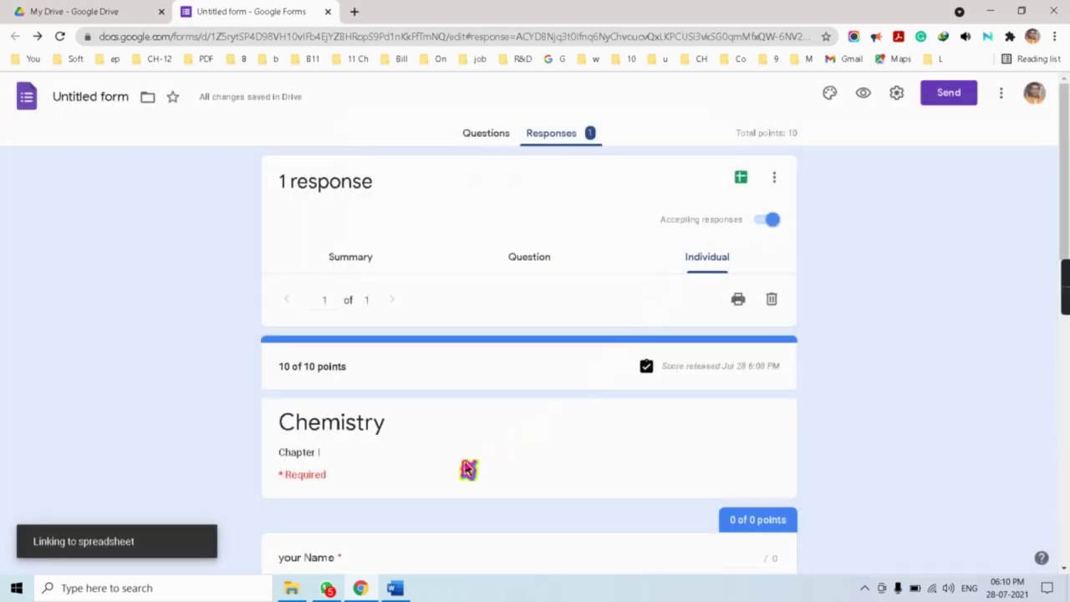